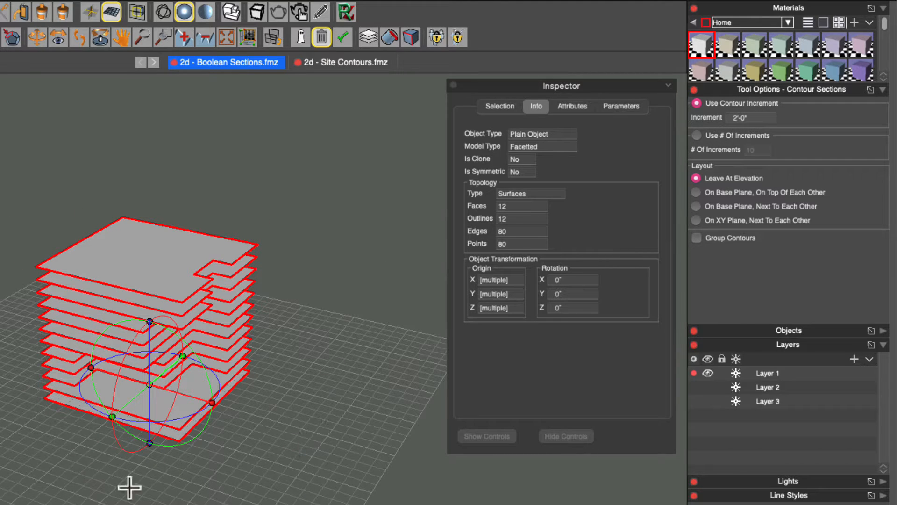
Set the notched cube's contour increment to 4'-0"
click(762, 117)
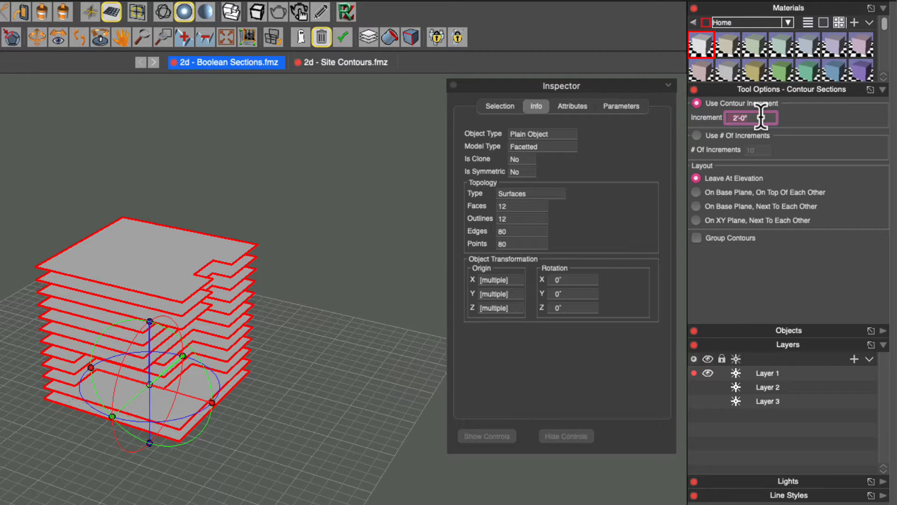
text(4)
key(Tab)
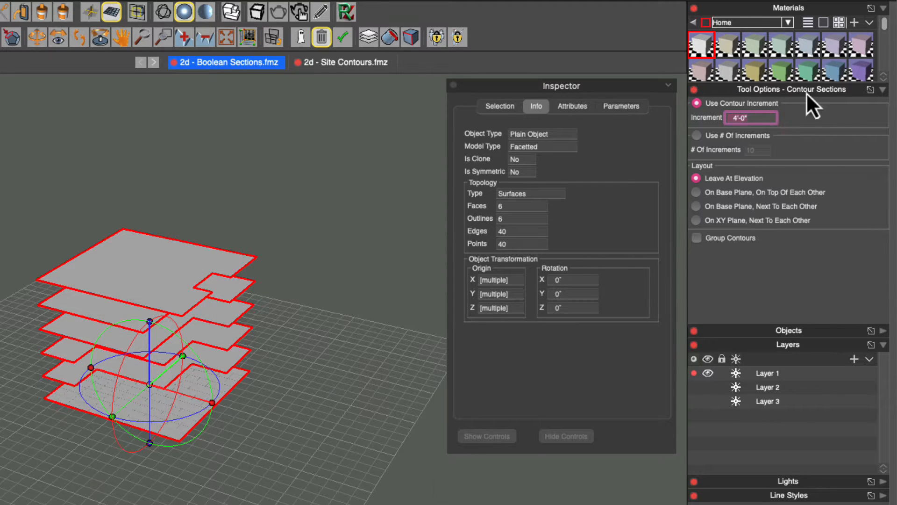
Set the notched cube's contour increment to 2'-0"
text(2)
key(Right)
key(Tab)
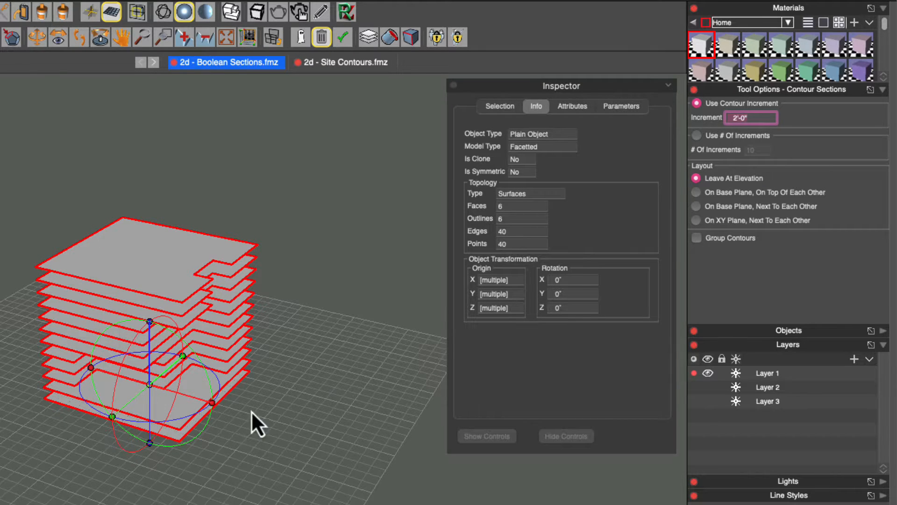
Tilt the cube's contour sections away from horizontal by rotating their sectioning axes
click(212, 381)
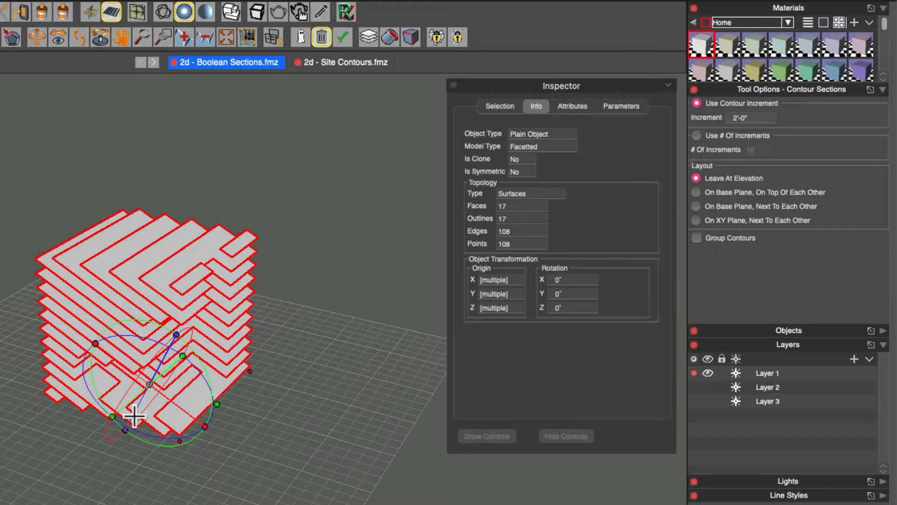
drag(127, 388, 122, 403)
middle_drag(294, 366, 294, 366)
middle_drag(125, 386, 261, 341)
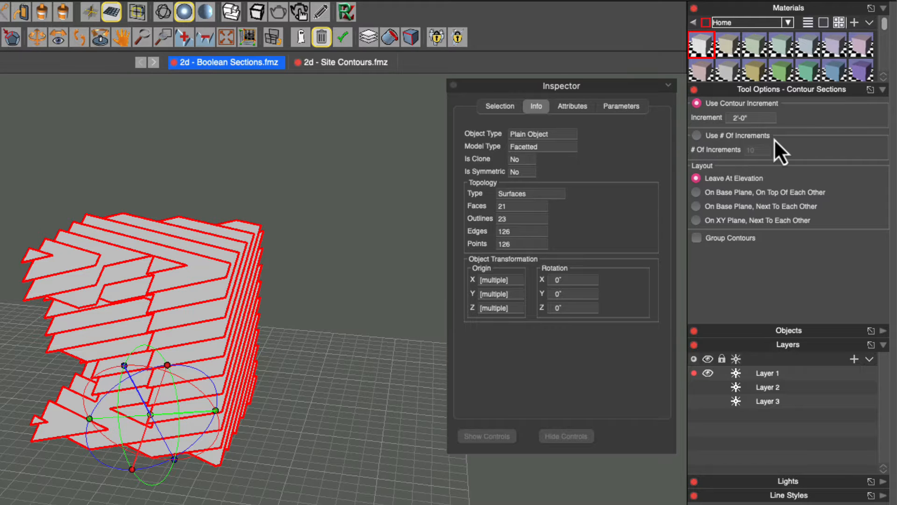
Undo the tilted contours and section the notched cube again horizontally at the 2'-0" increment
key(super+z)
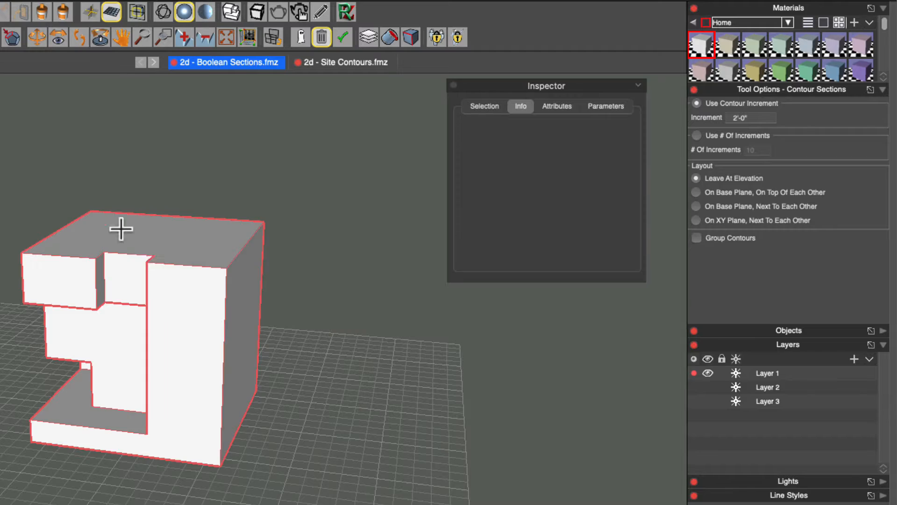
click(149, 254)
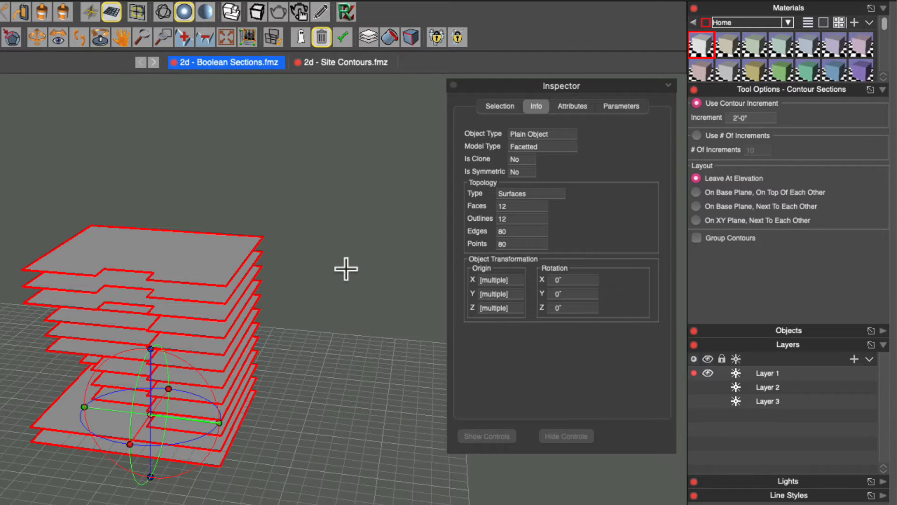
scroll(334, 454, left, 10)
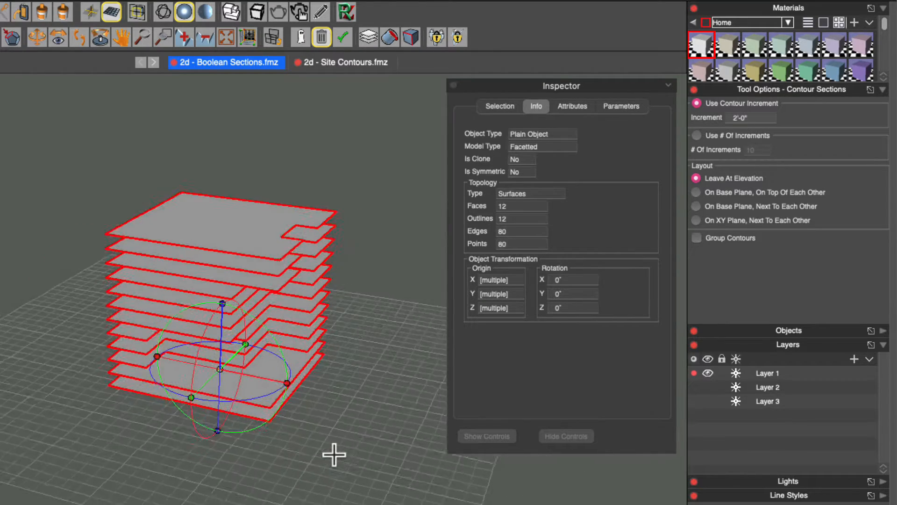
scroll(335, 454, up, 5)
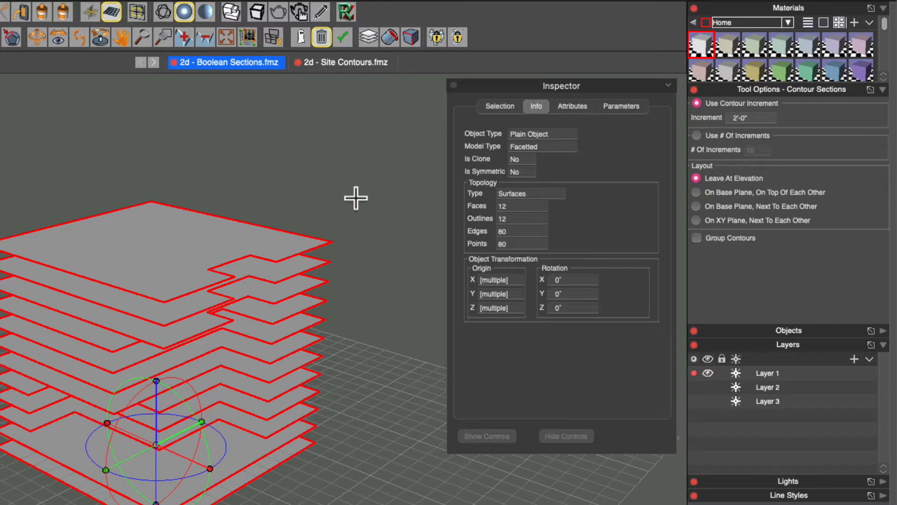
Divide the cube's contours by number of increments, using 5 increments
click(697, 136)
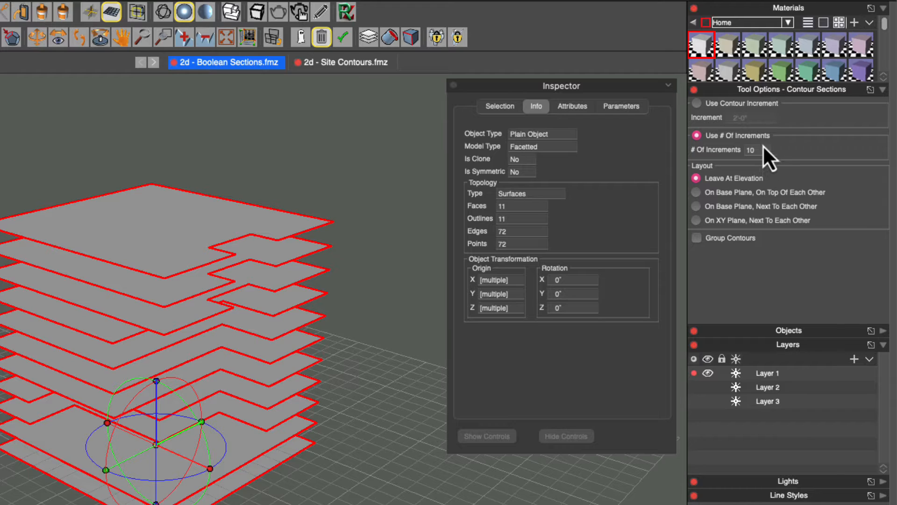
text(5)
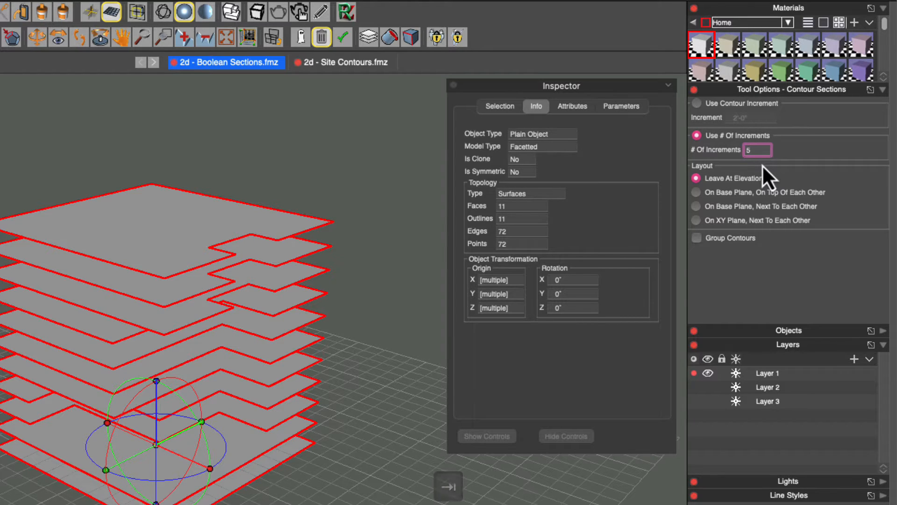
key(Tab)
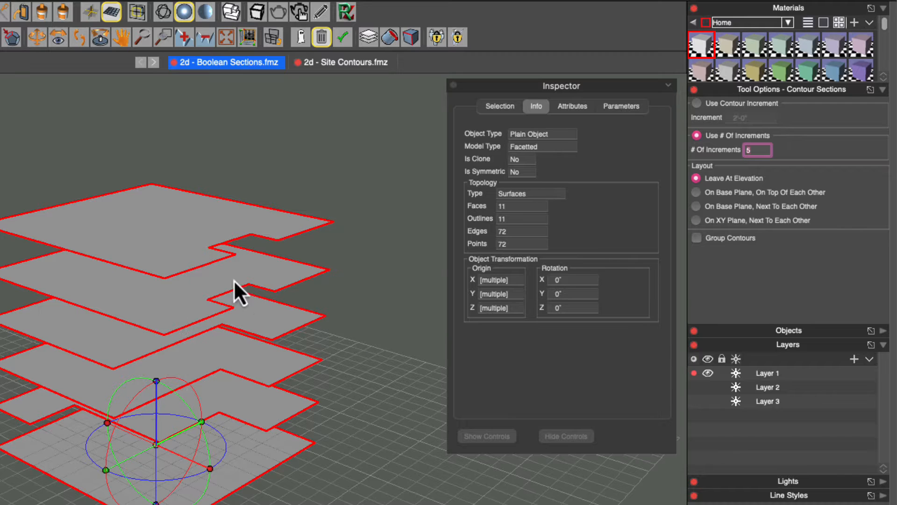
Switch the cube's contours to the 2'-0" contour increment and move the section origin up along the Z axis
click(697, 104)
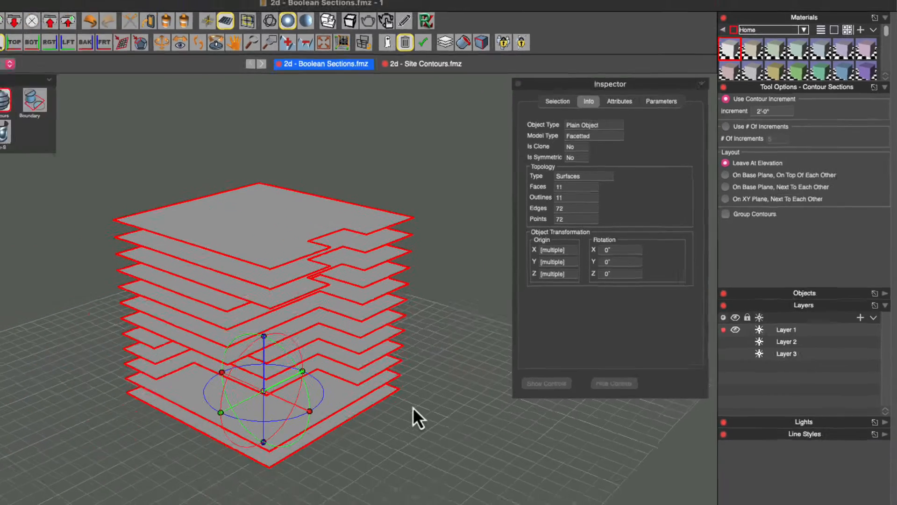
click(157, 470)
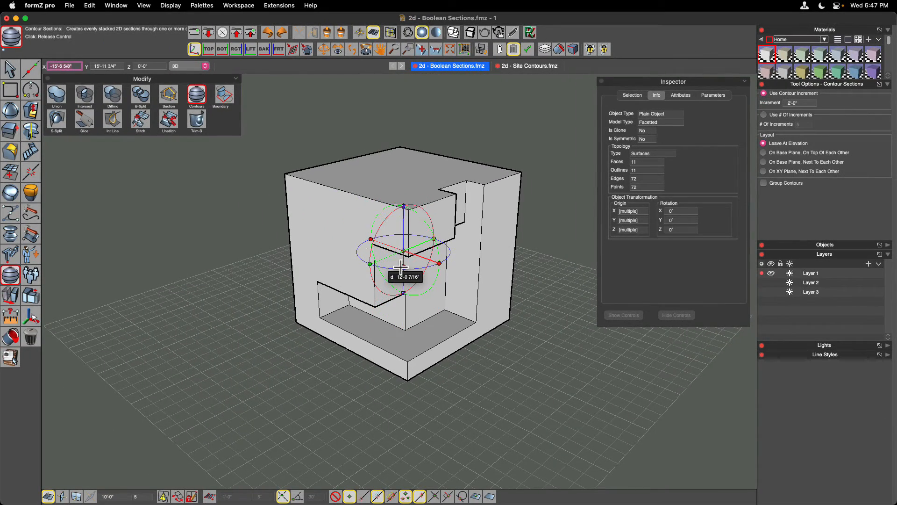
click(393, 264)
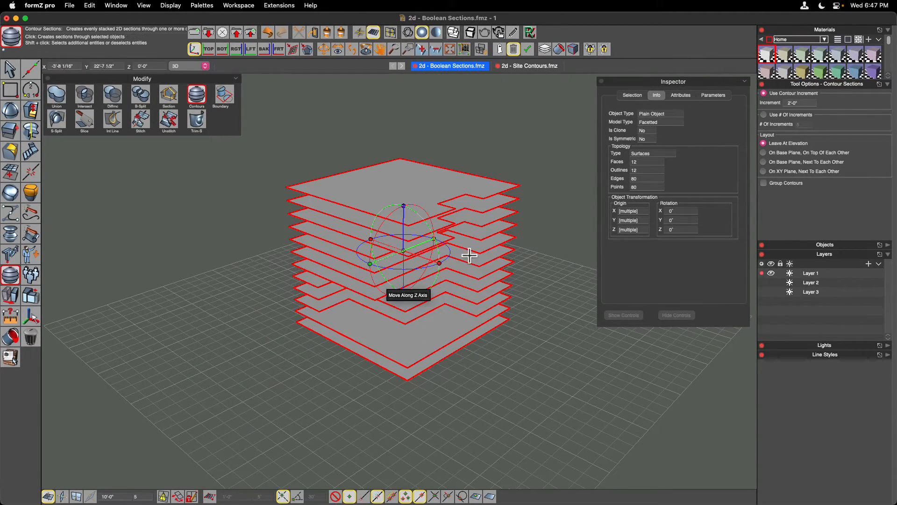
middle_drag(397, 226, 392, 267)
Undo the contours with the shifted origin and section the notched cube again at the 2'-0" increment
key(super+z)
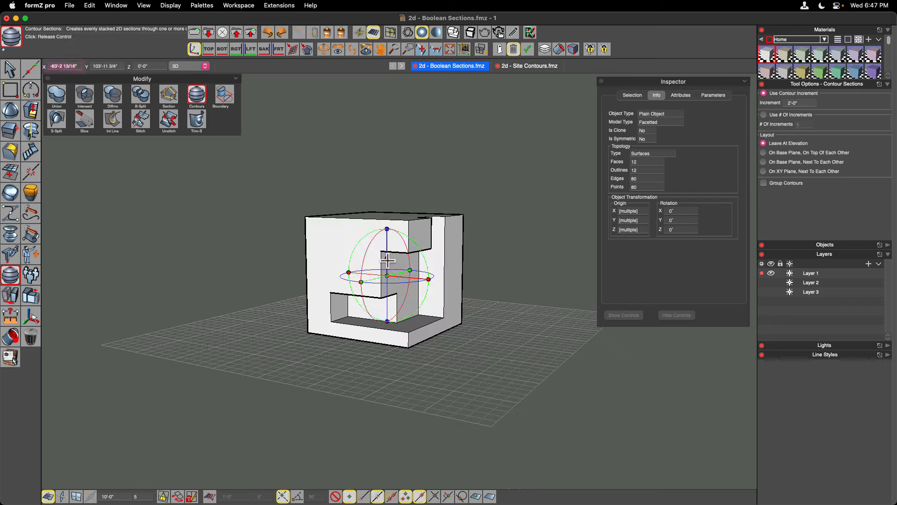
key(super+shift+z)
middle_drag(466, 254, 426, 286)
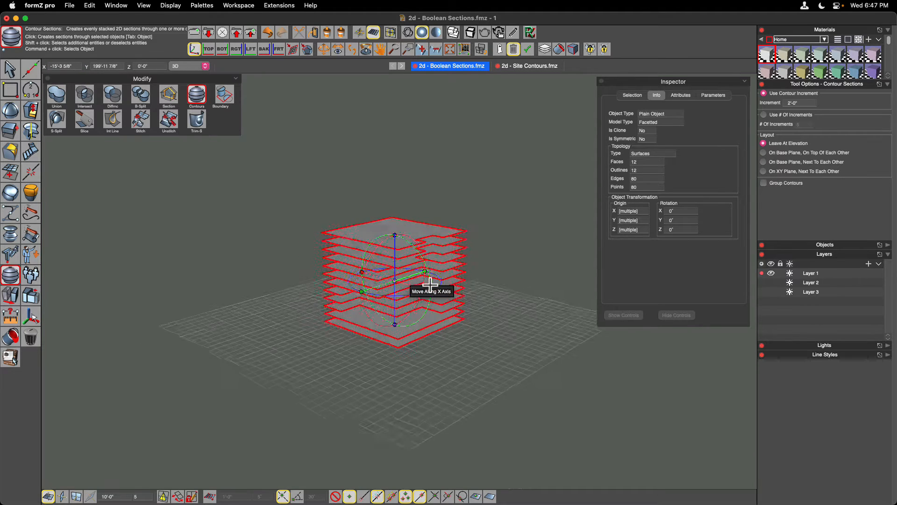
key(super+z)
click(342, 247)
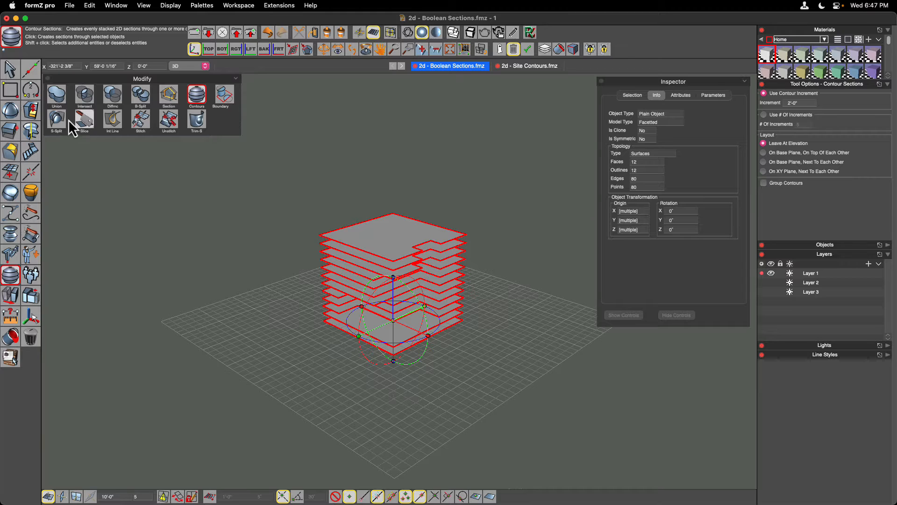
Deselect the horizontal contours and undo the sectioning of the notched cube
click(9, 70)
click(207, 287)
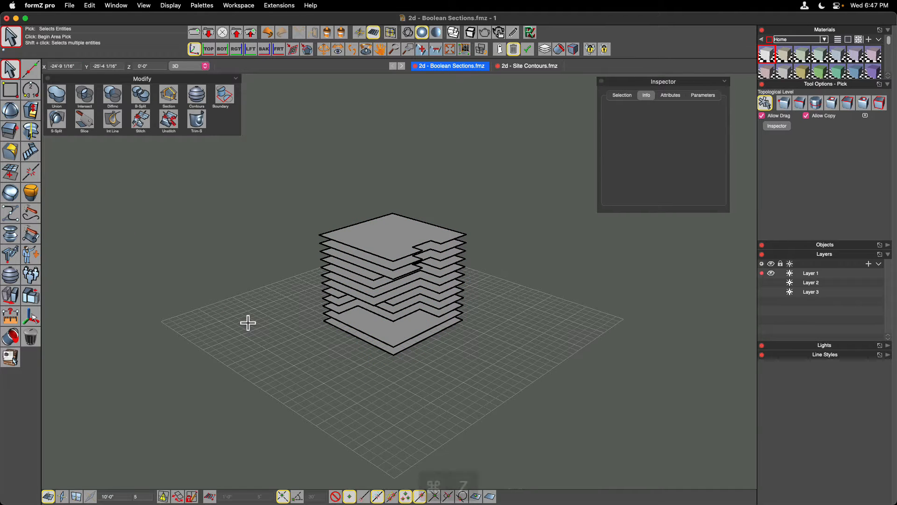
key(super+z)
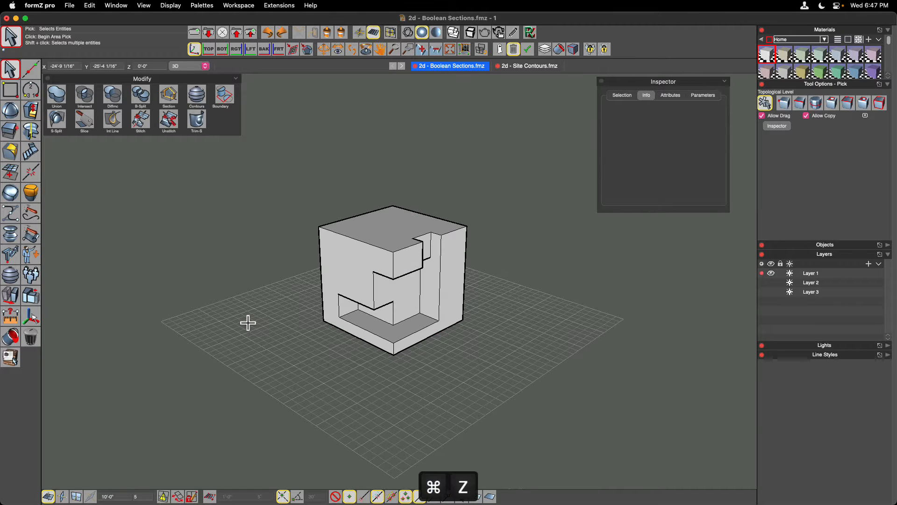
Switch to the vertical ZX reference plane and section the notched cube into contours at 2'-0" increments
click(79, 498)
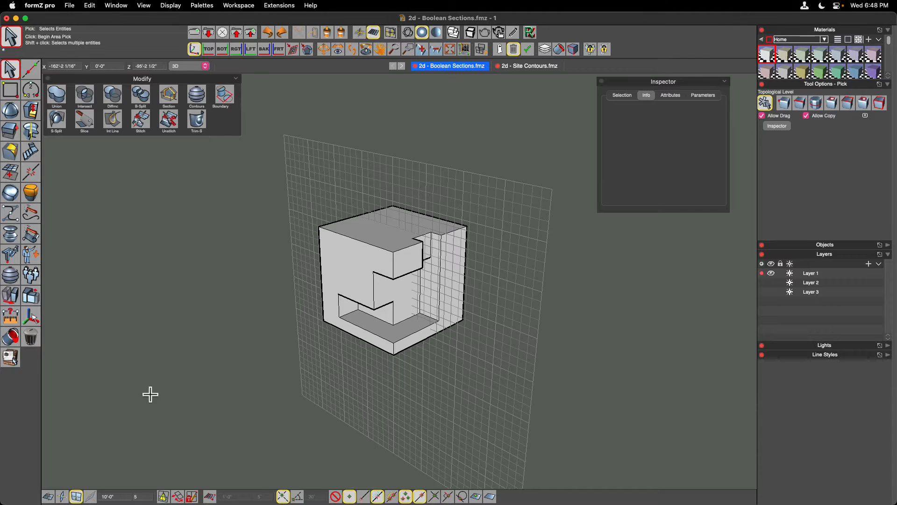
click(197, 95)
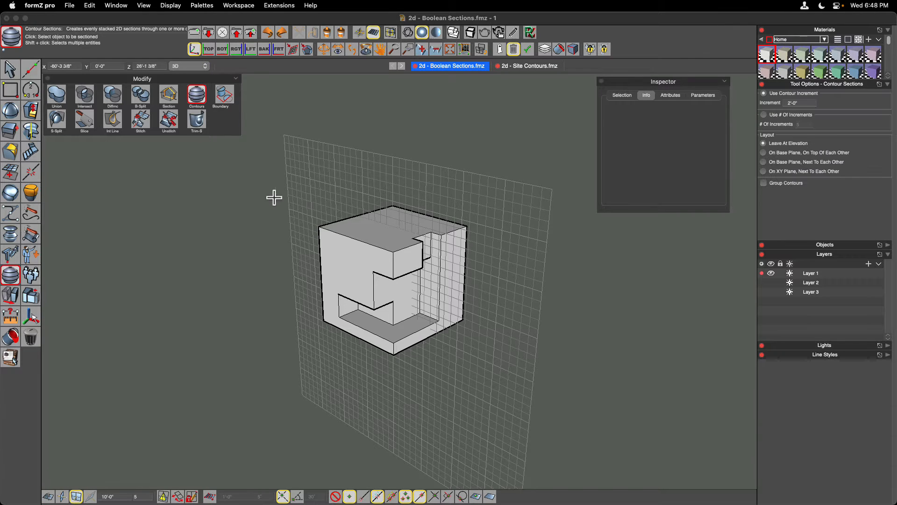
click(339, 239)
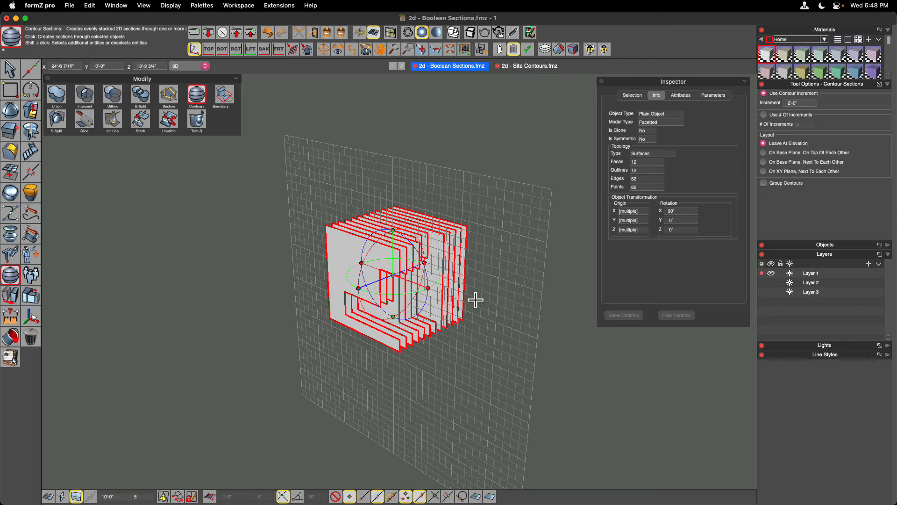
scroll(465, 316, right, 10)
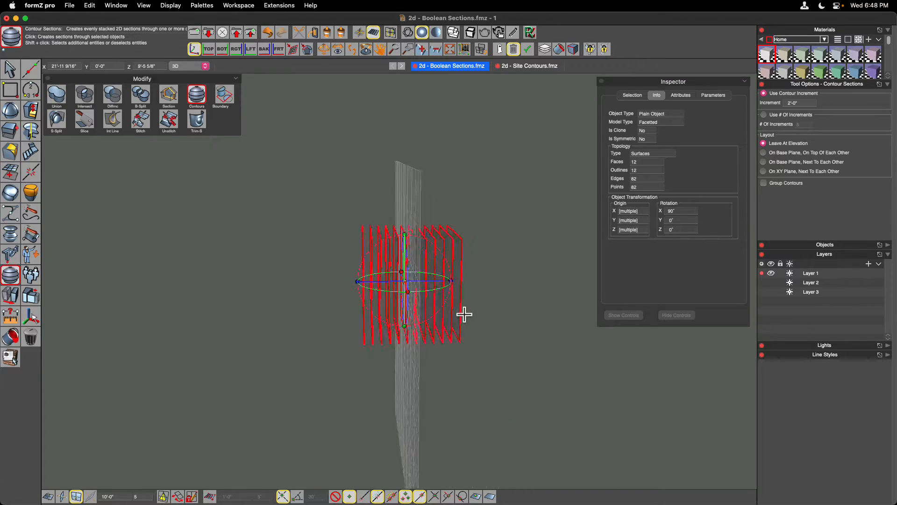
scroll(465, 316, left, 10)
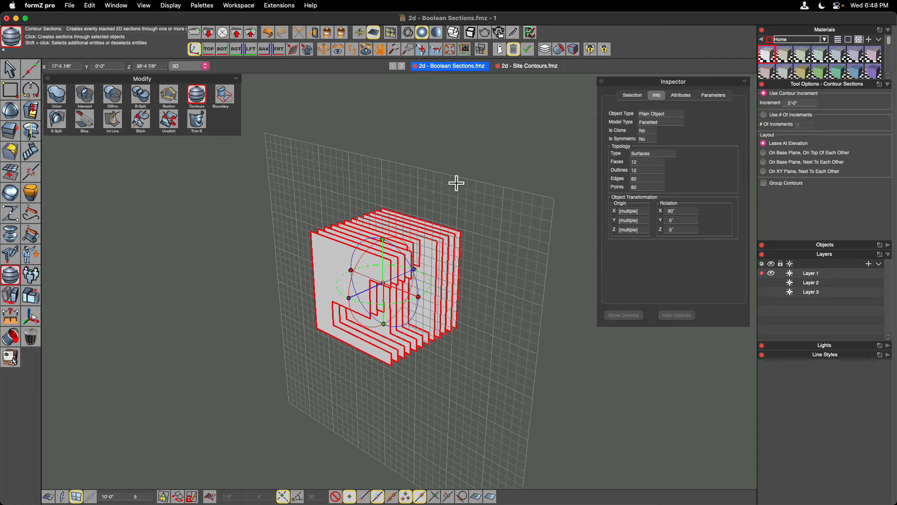
Tilt the cube's vertical contour sections by rotating the sectioning axes
click(367, 251)
click(377, 245)
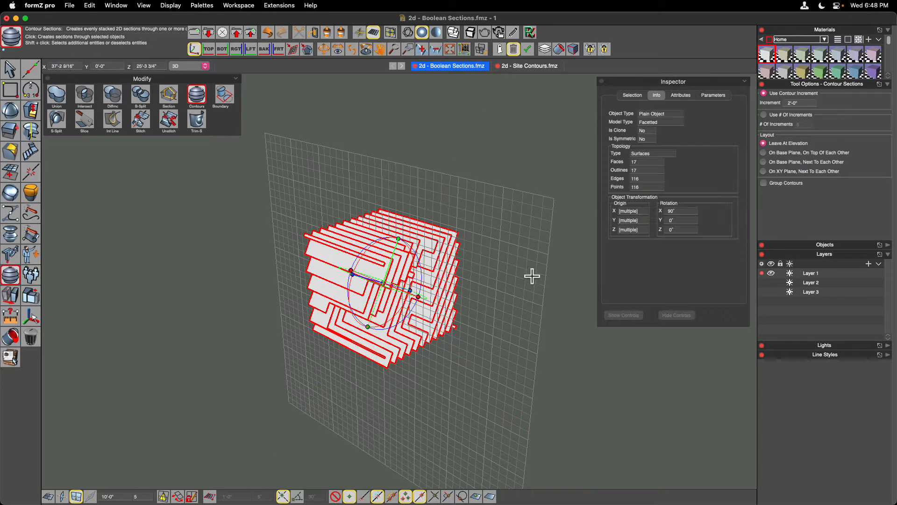
scroll(532, 276, right, 10)
scroll(531, 277, right, 10)
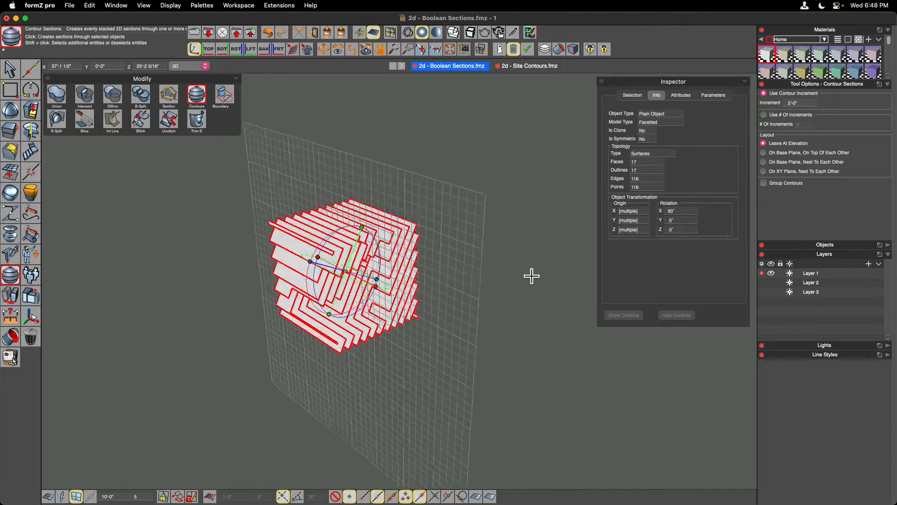
scroll(532, 277, right, 5)
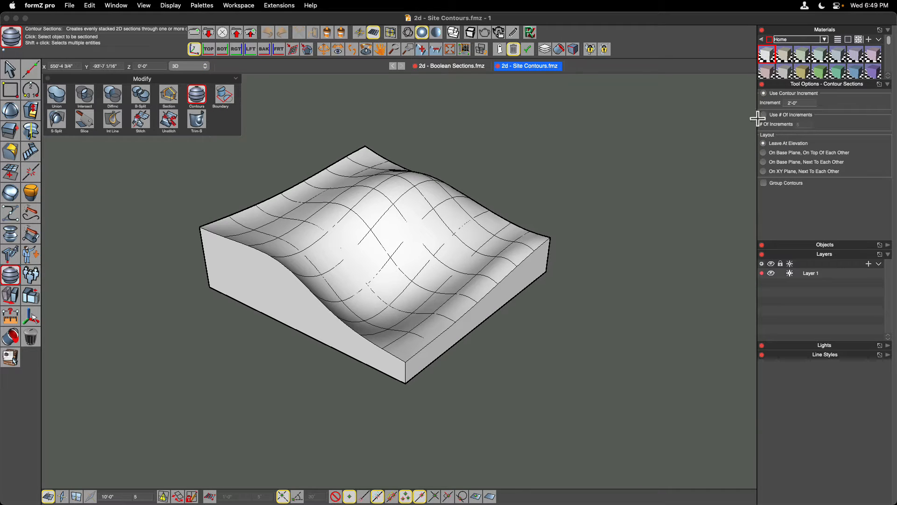
In the 2d - Site Contours file, section the terrain block at 2'-0" increments and lay the contours next to each other on the base plane
click(433, 202)
click(433, 202)
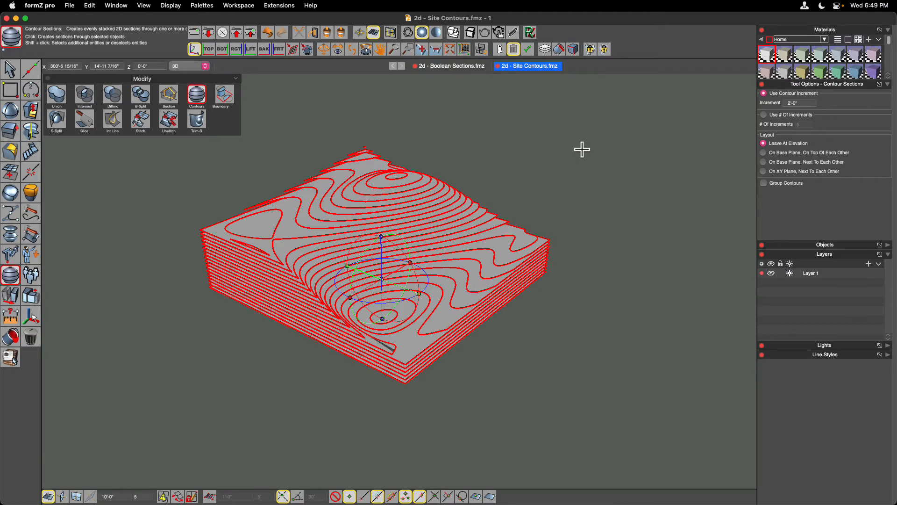
middle_drag(582, 150, 582, 150)
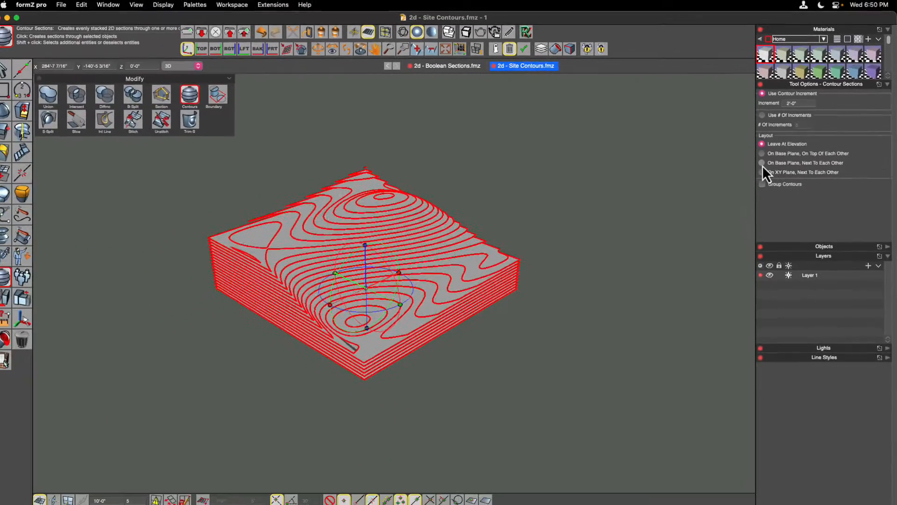
click(697, 207)
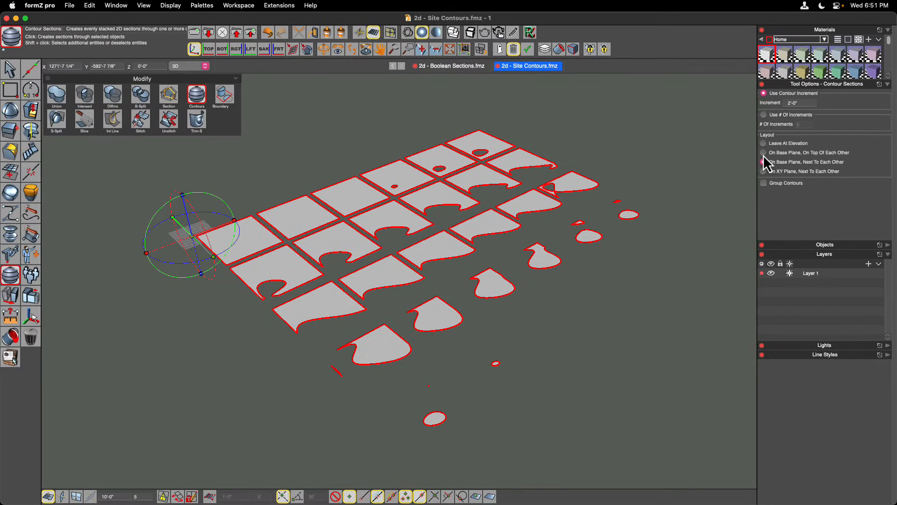
Change the terrain contours' layout to on the base plane, on top of each other, and deselect them
click(764, 153)
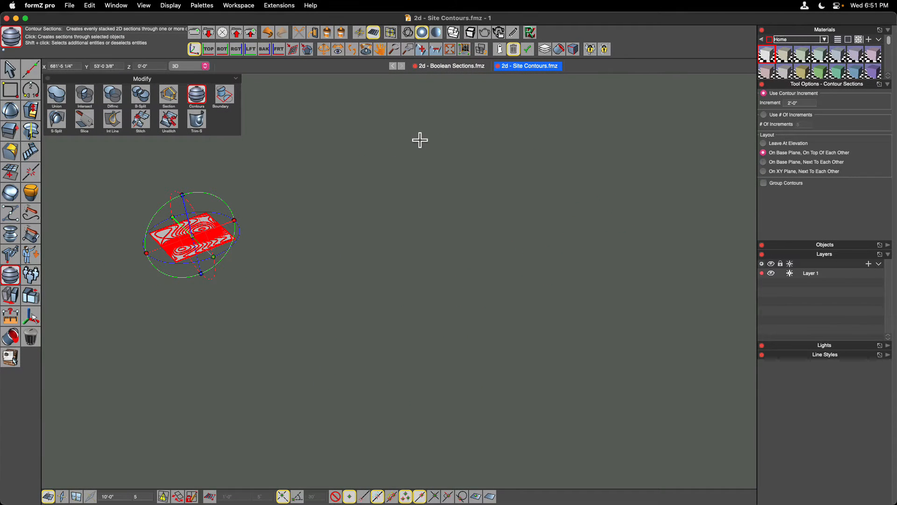
click(452, 53)
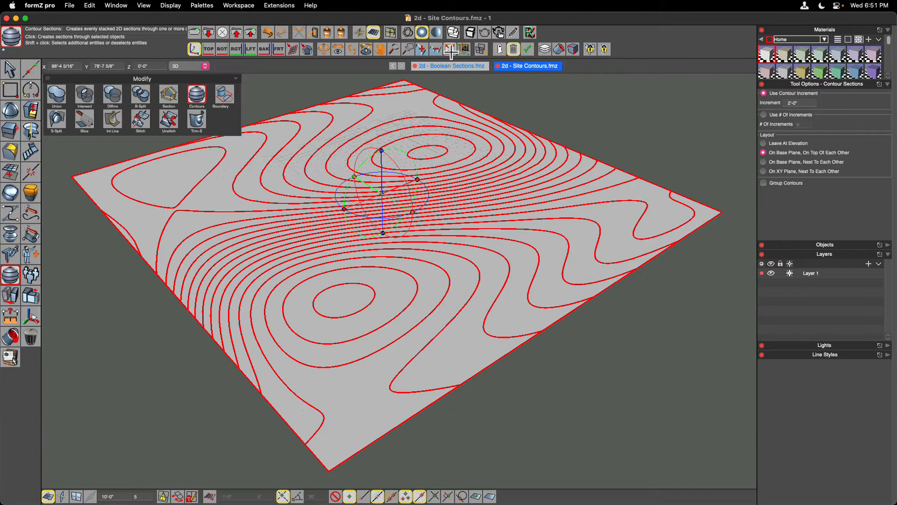
scroll(605, 366, down, 3)
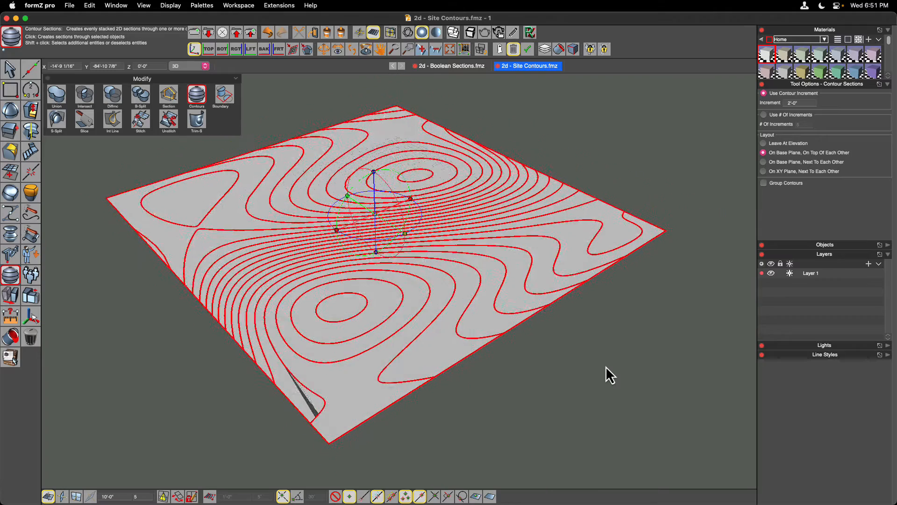
click(9, 70)
click(87, 226)
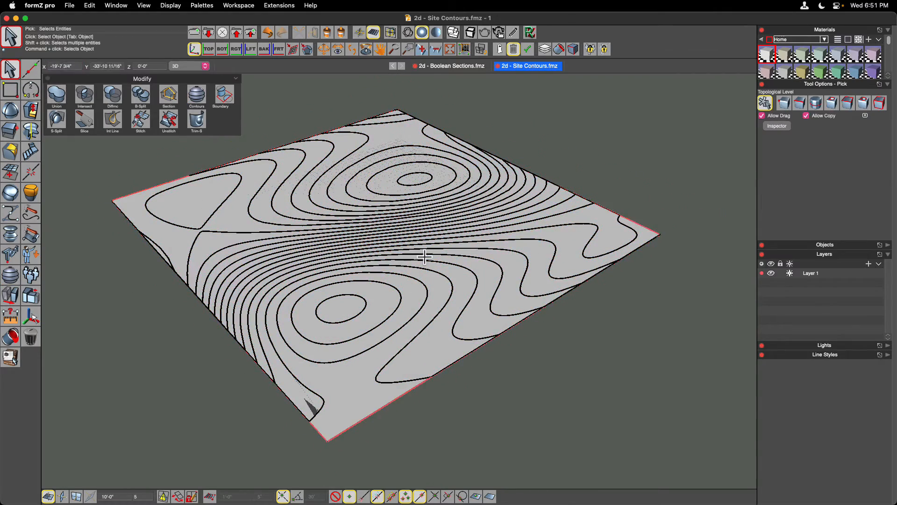
Examine the terrain contours laid on the base plane edge-on, from above and from several sides
scroll(558, 375, down, 10)
scroll(554, 374, down, 3)
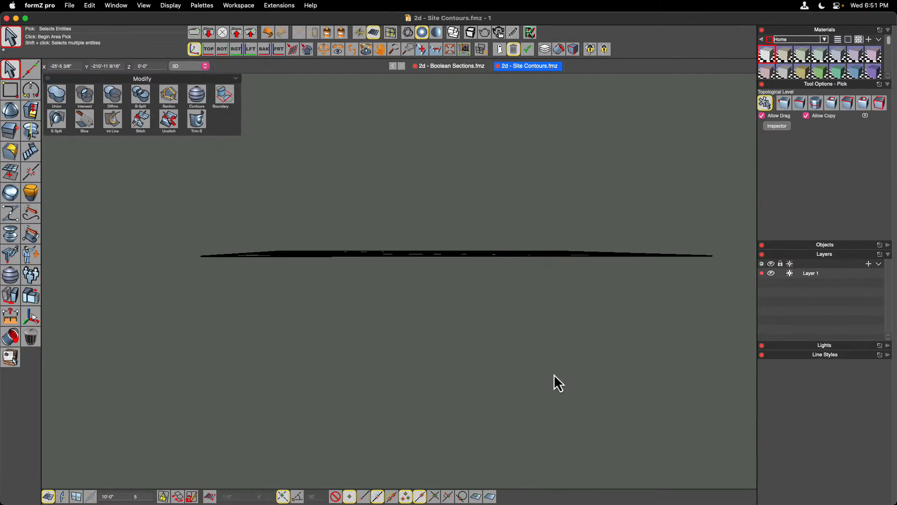
scroll(553, 374, up, 10)
scroll(554, 374, up, 3)
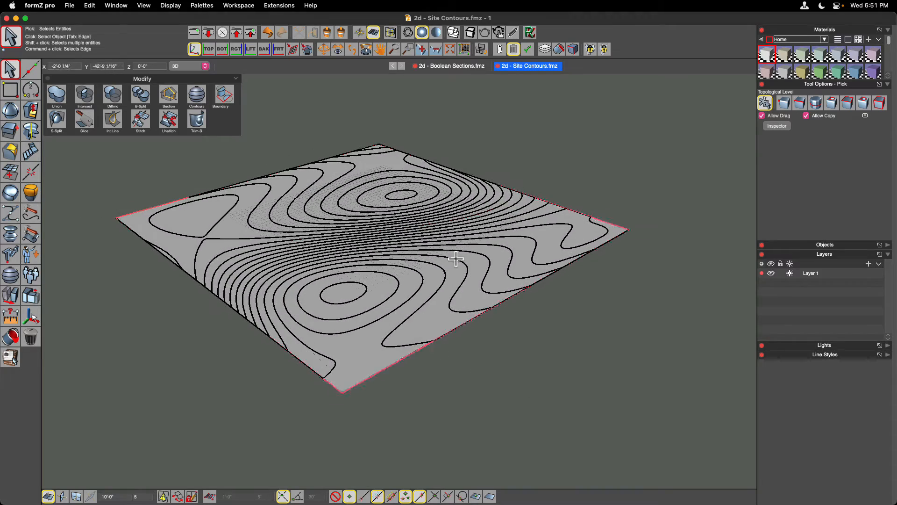
scroll(230, 221, up, 2)
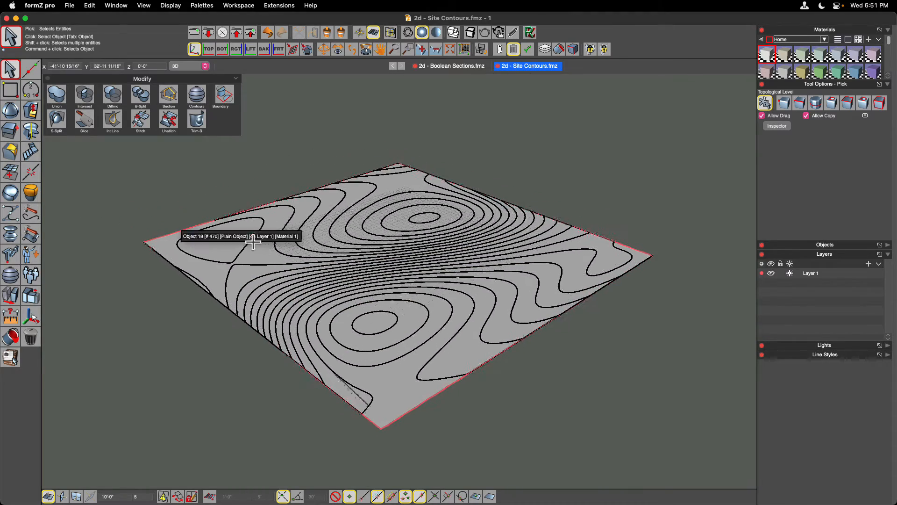
scroll(367, 256, up, 5)
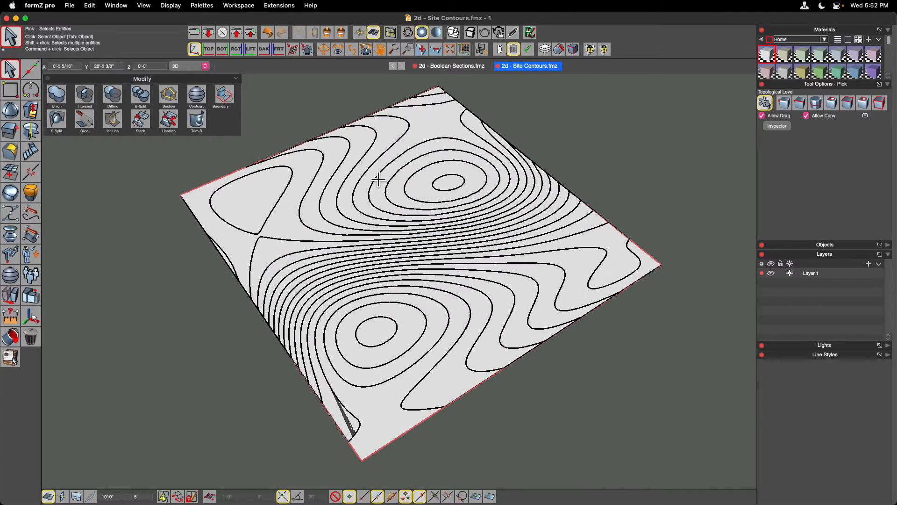
scroll(465, 311, right, 5)
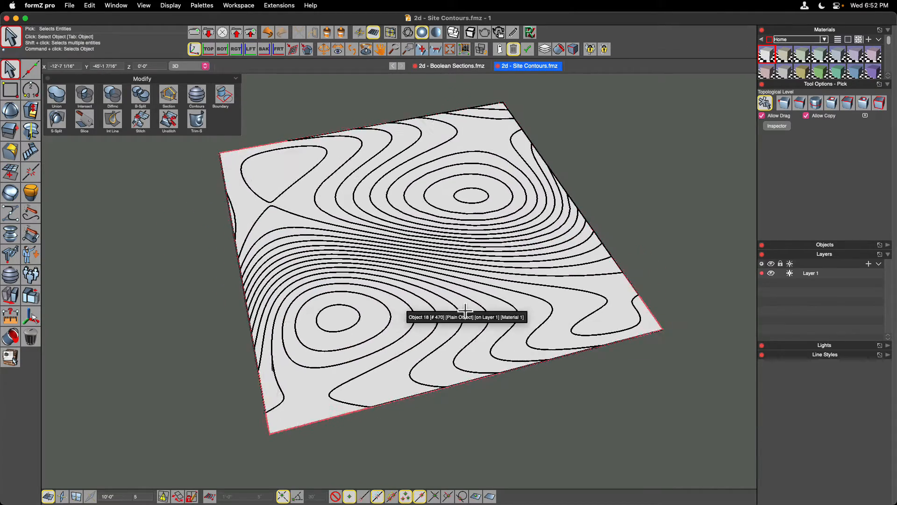
scroll(413, 258, left, 5)
scroll(315, 307, right, 2)
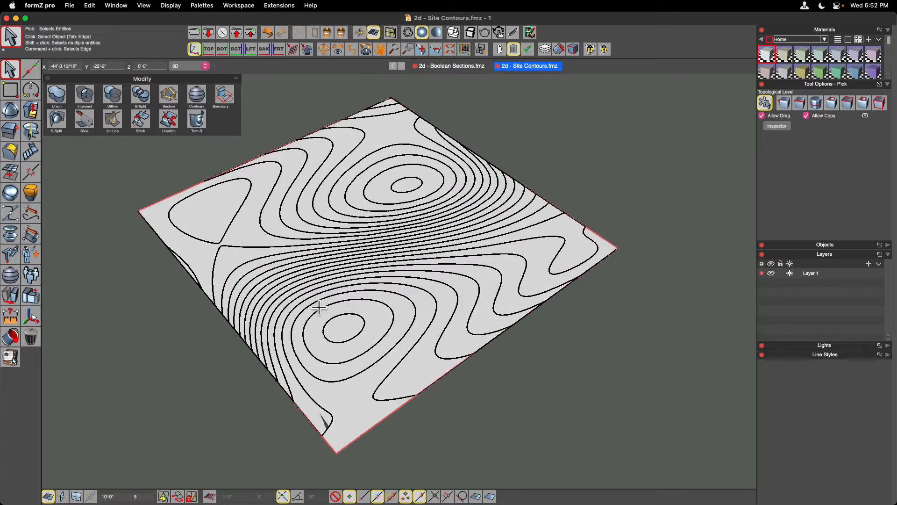
scroll(510, 372, right, 1)
scroll(511, 372, down, 5)
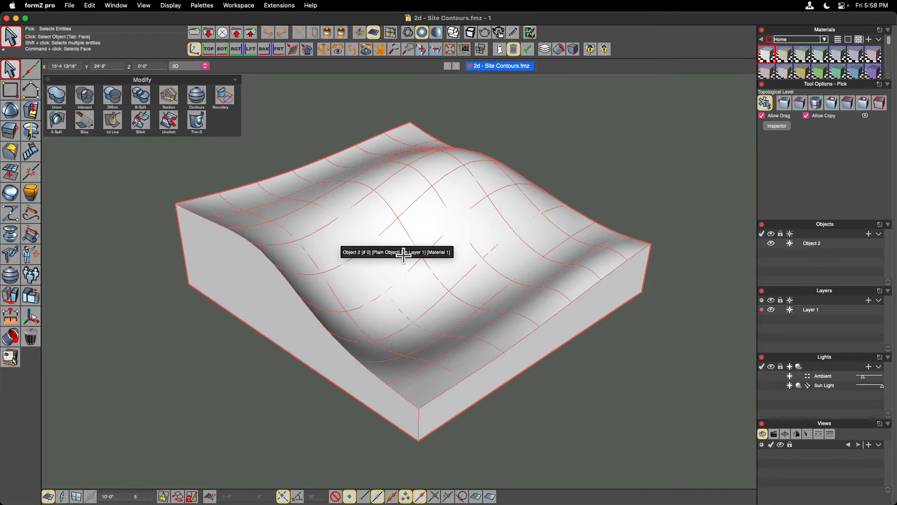
Check the terrain block's object type and topology in the Inspector and deselect the block
click(428, 260)
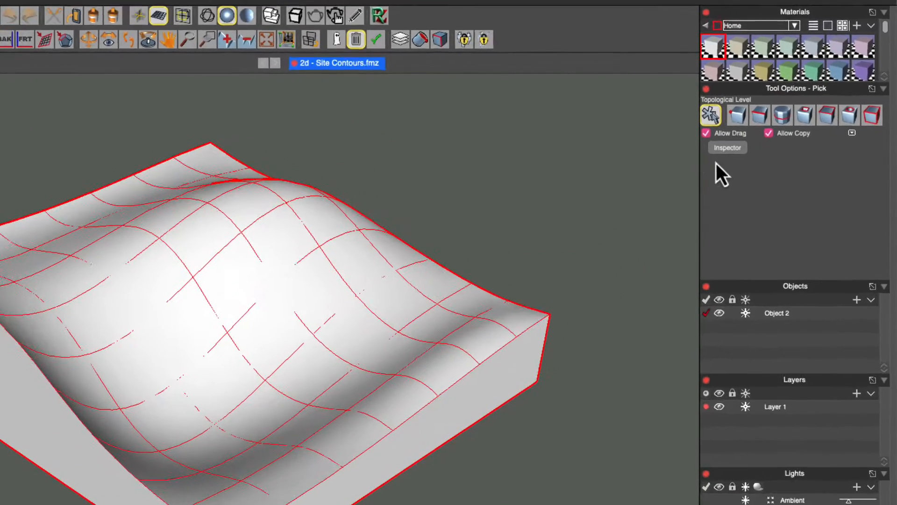
click(727, 148)
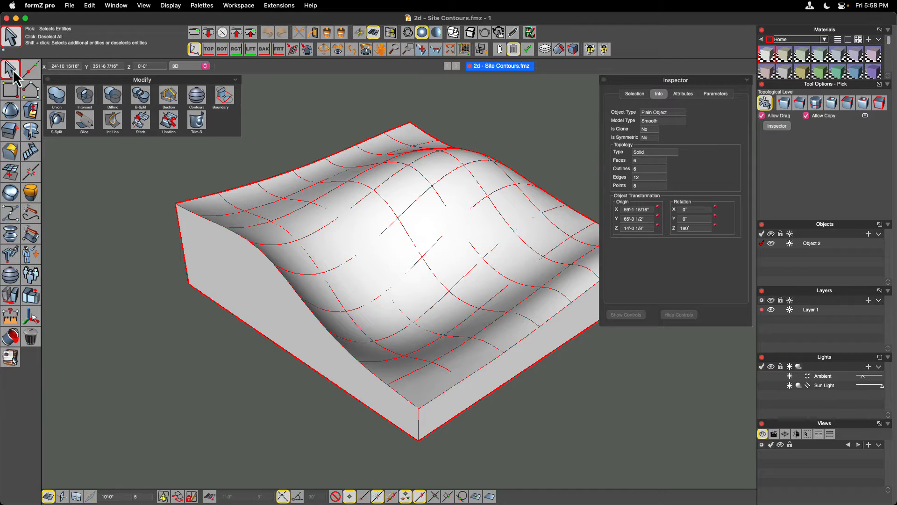
click(133, 187)
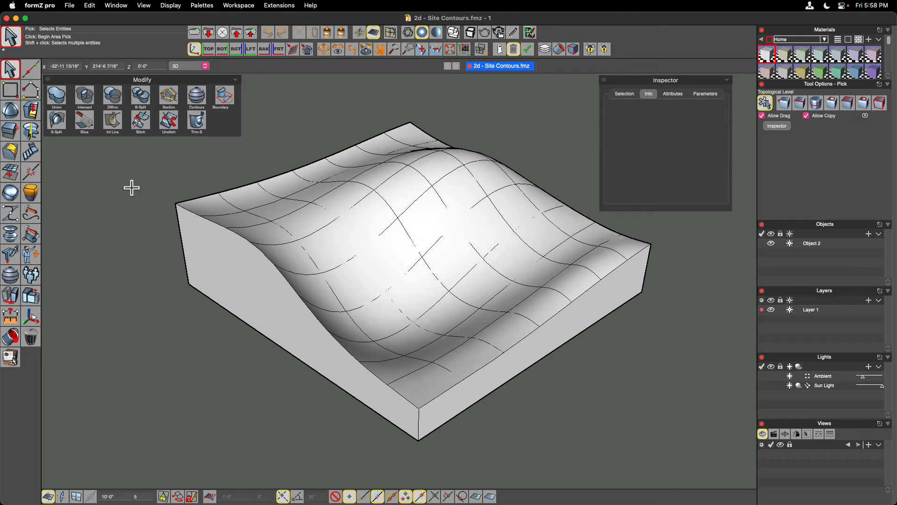
Unstitch the terrain block's curved top face from its sides and deselect both pieces
click(169, 123)
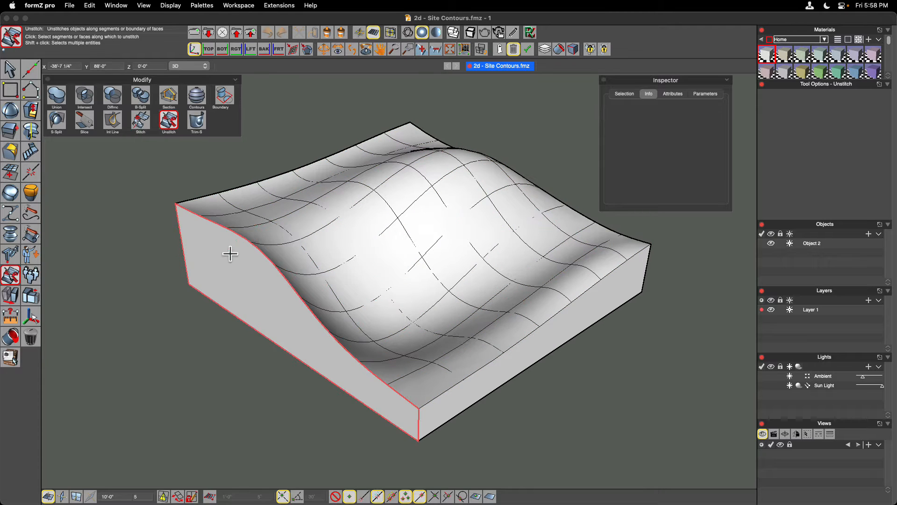
click(343, 204)
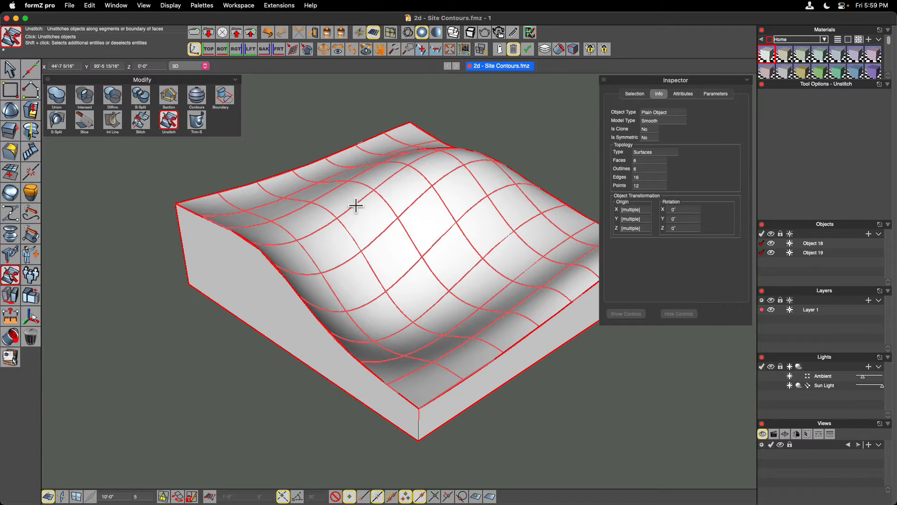
click(8, 70)
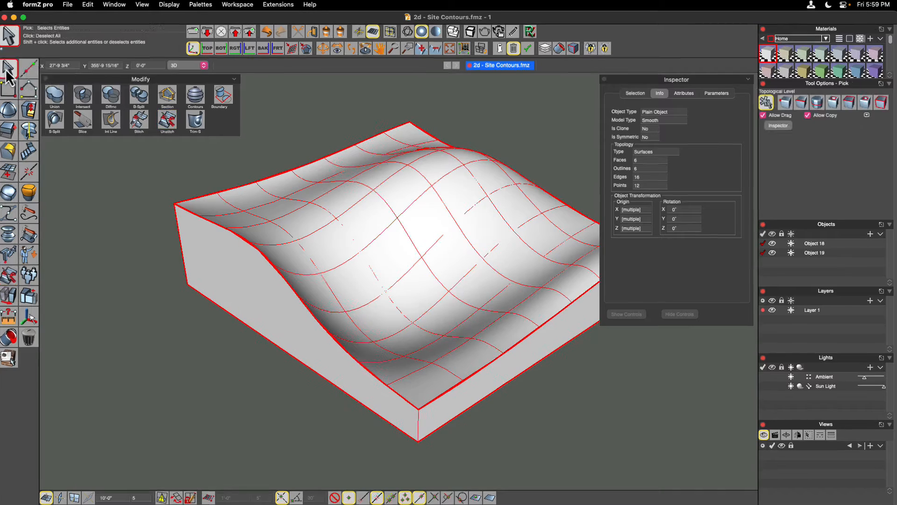
click(153, 163)
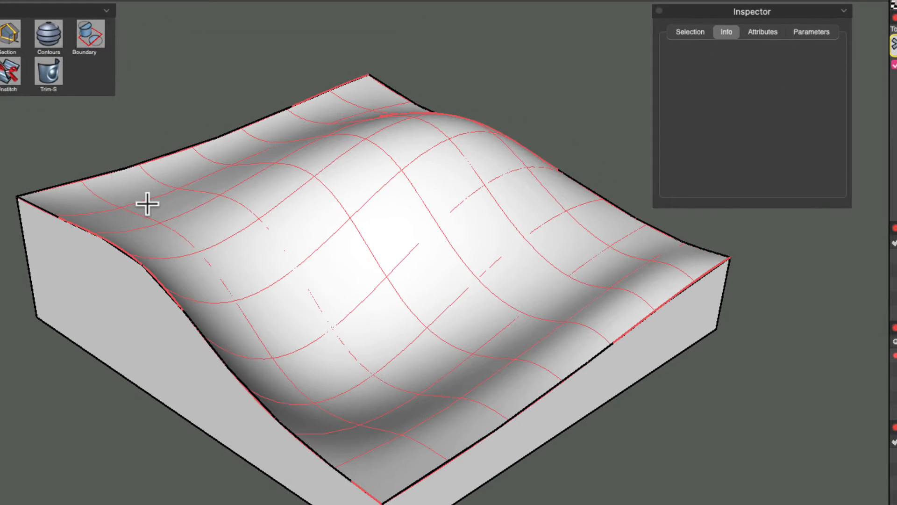
Check the Inspector info of the separated top surface and of the remaining block, and undo the trial operation on the terrain
click(148, 203)
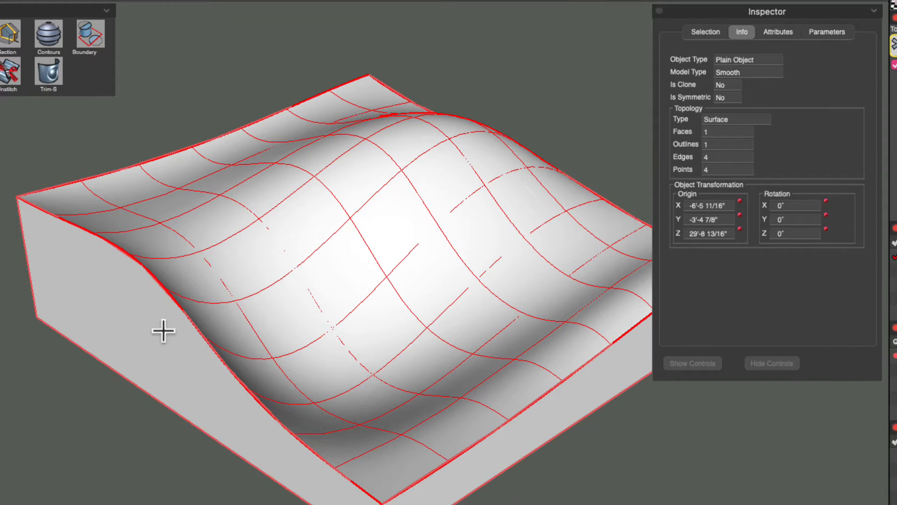
click(150, 366)
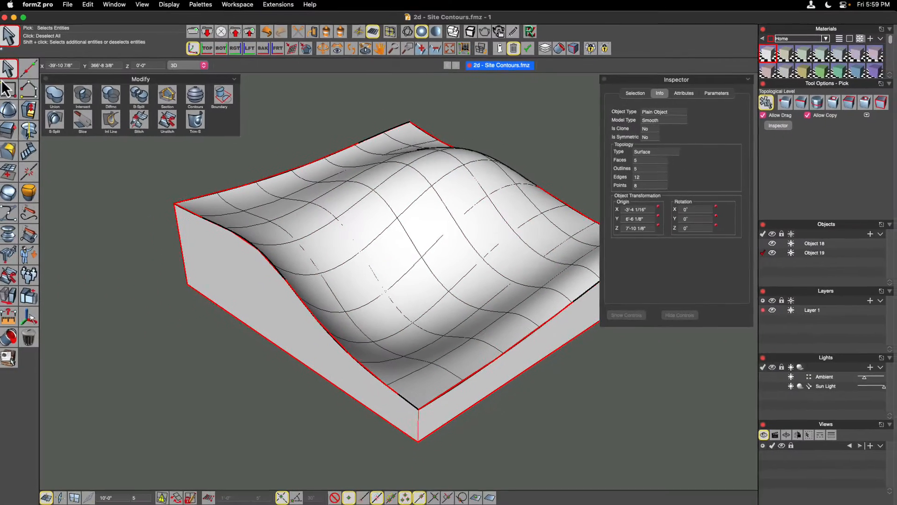
click(16, 274)
drag(346, 236, 394, 147)
key(super+z)
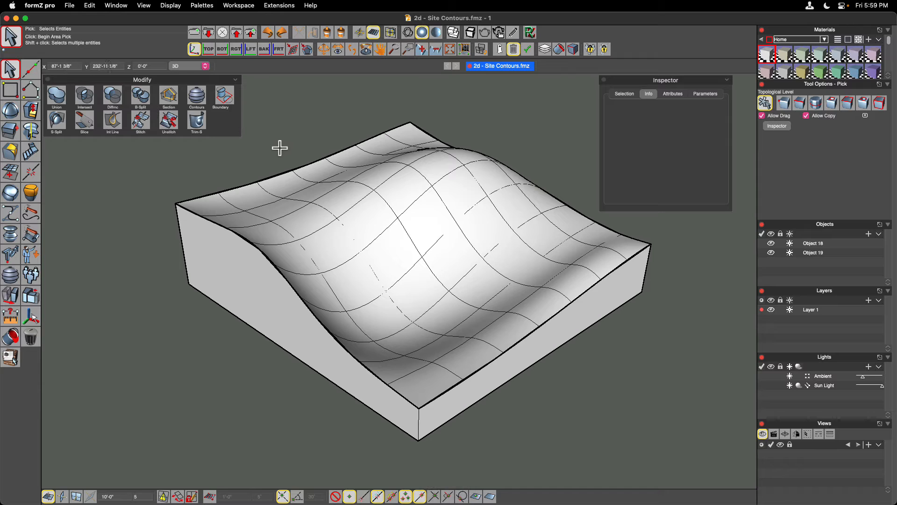
Turn on Group Contours for Contour Sections, inspect the block's underside and leave the tool without sectioning
click(198, 100)
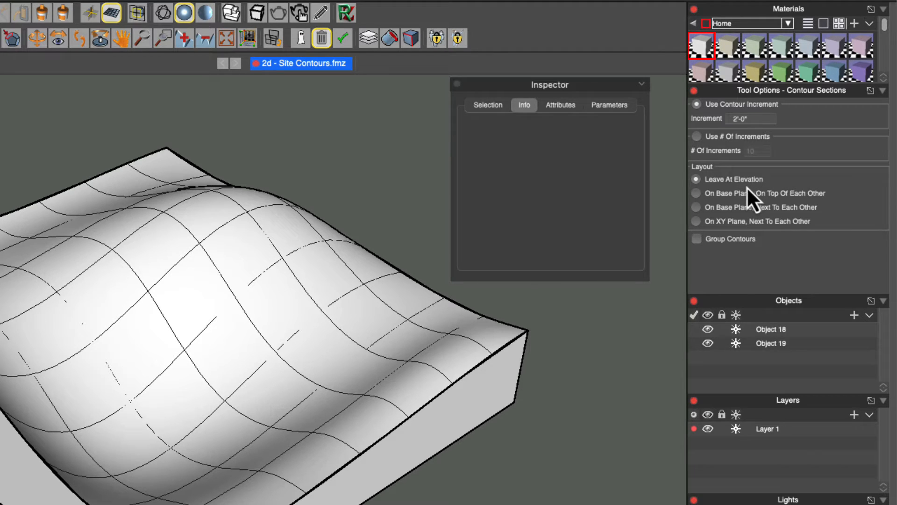
click(697, 241)
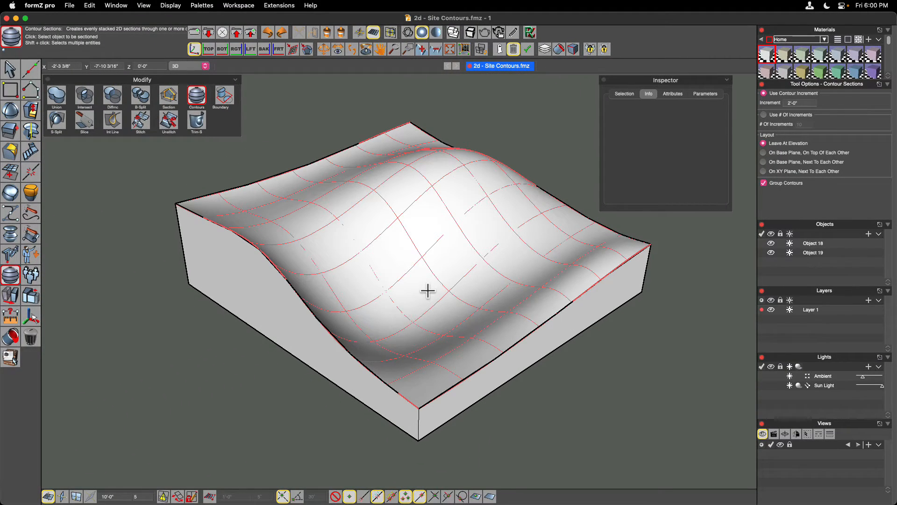
middle_drag(428, 291, 461, 500)
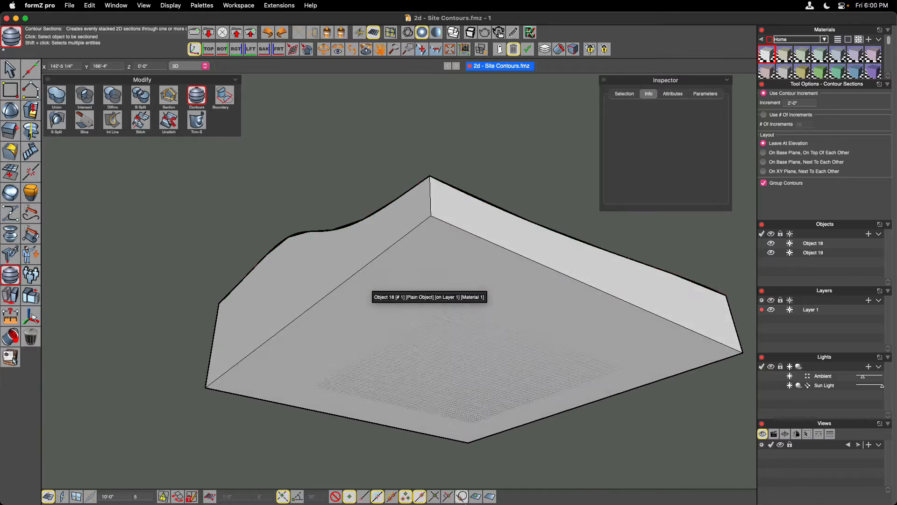
middle_drag(449, 394, 455, 391)
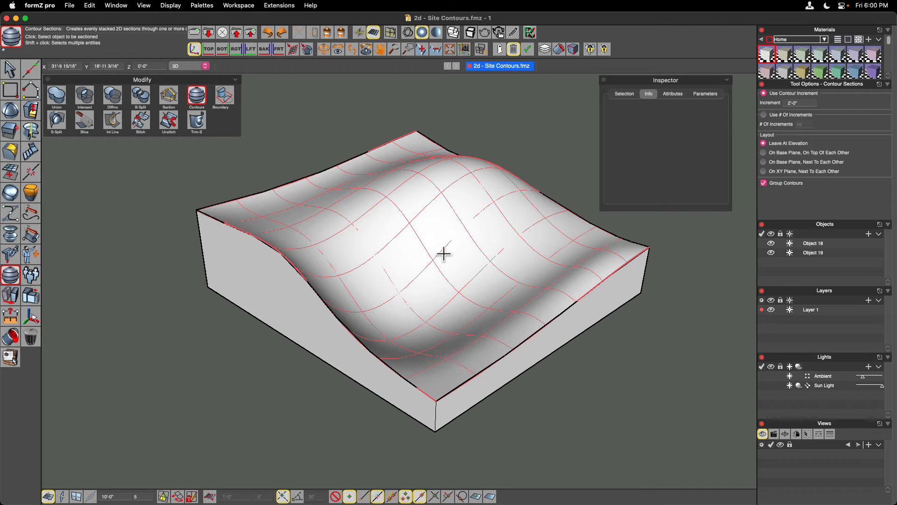
key(Escape)
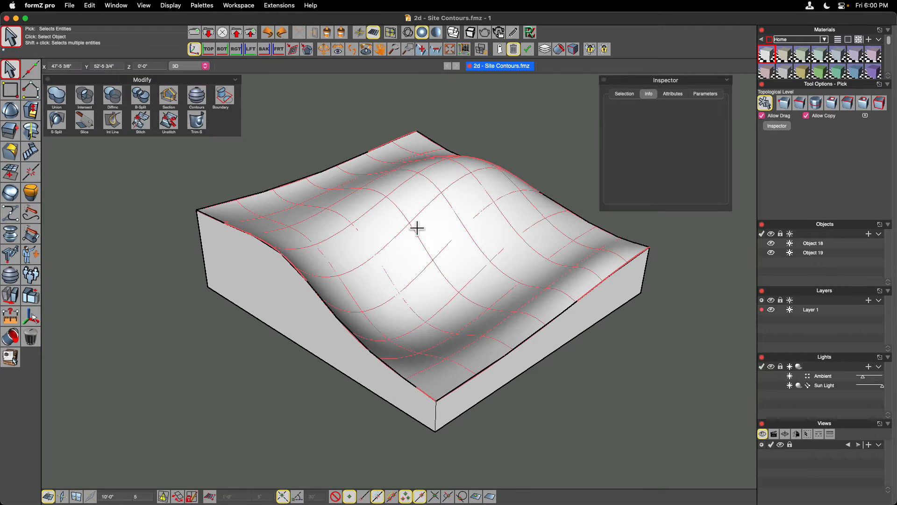
Copy the terrain's top surface to the clipboard and deselect it
click(400, 226)
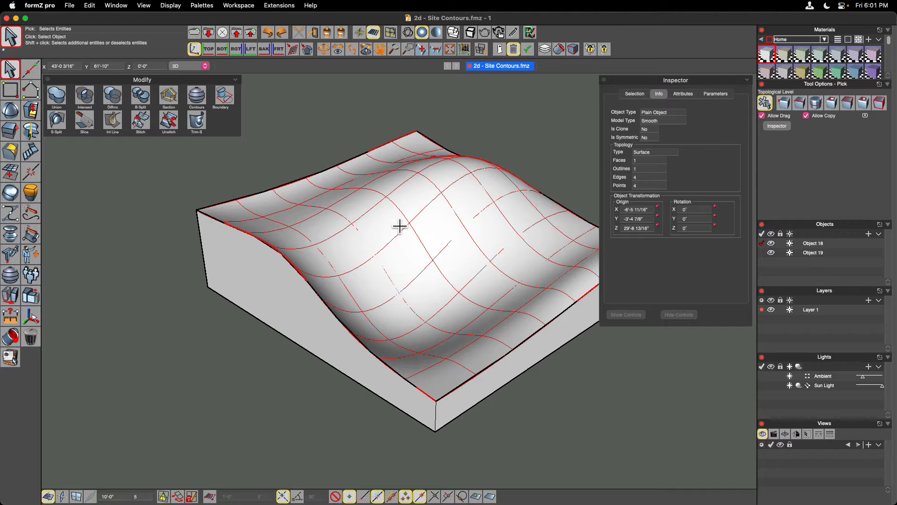
click(90, 6)
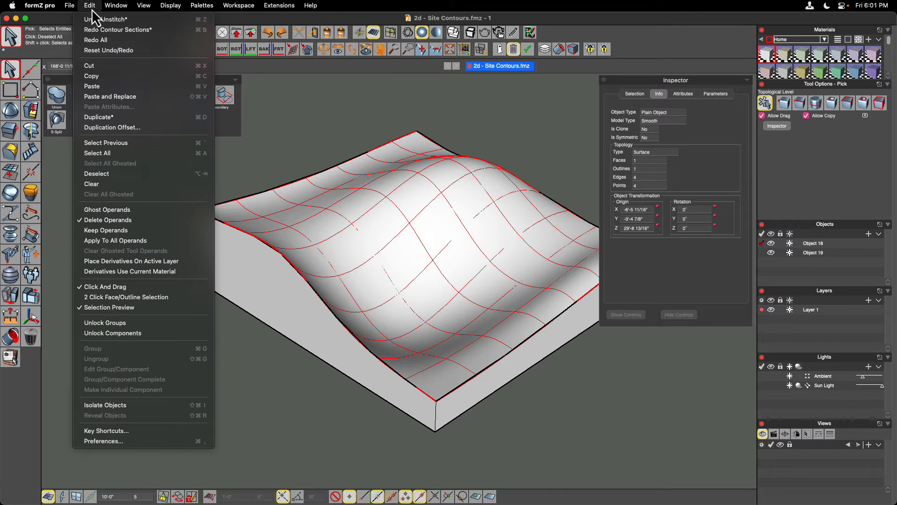
click(92, 76)
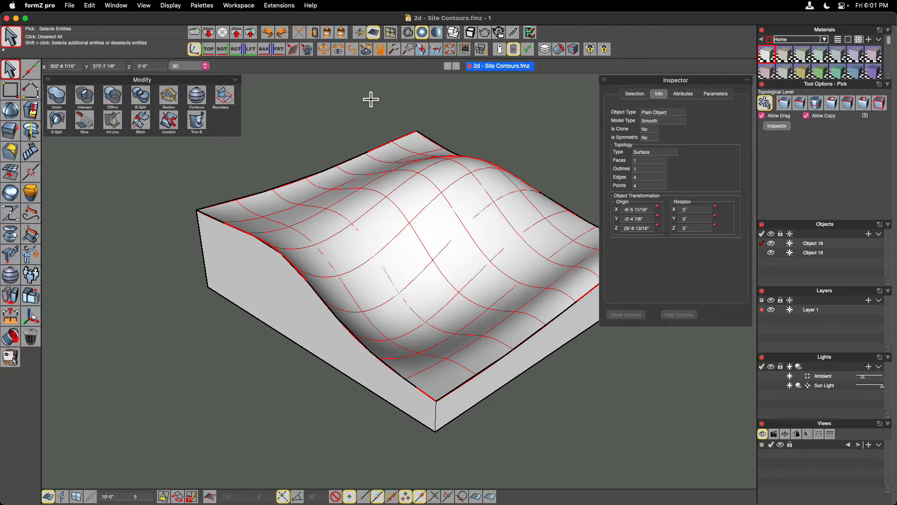
click(403, 127)
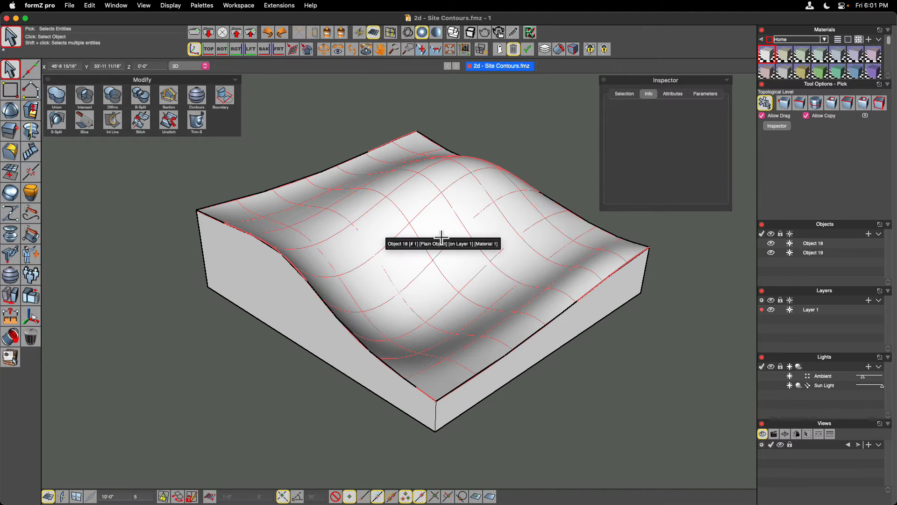
Section the terrain's top surface into grouped contours at 2'-0" increments, left at elevation, and deselect them
click(200, 99)
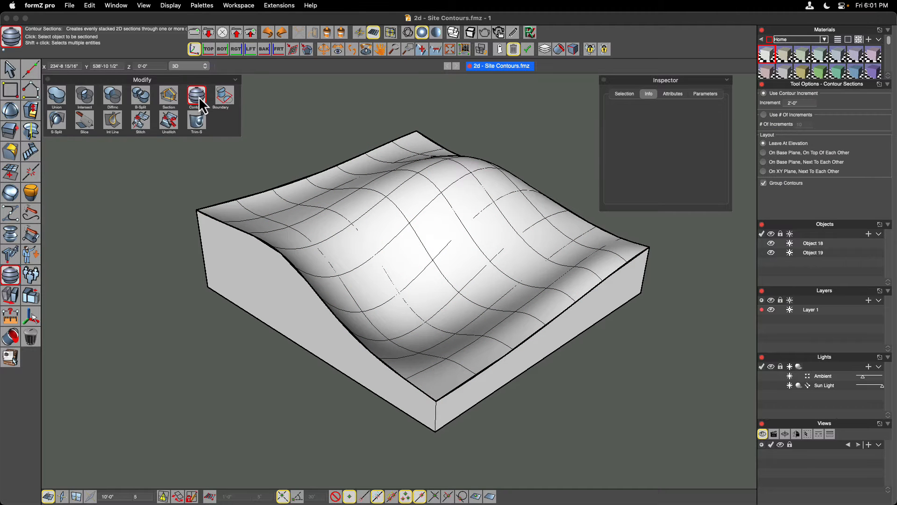
click(435, 233)
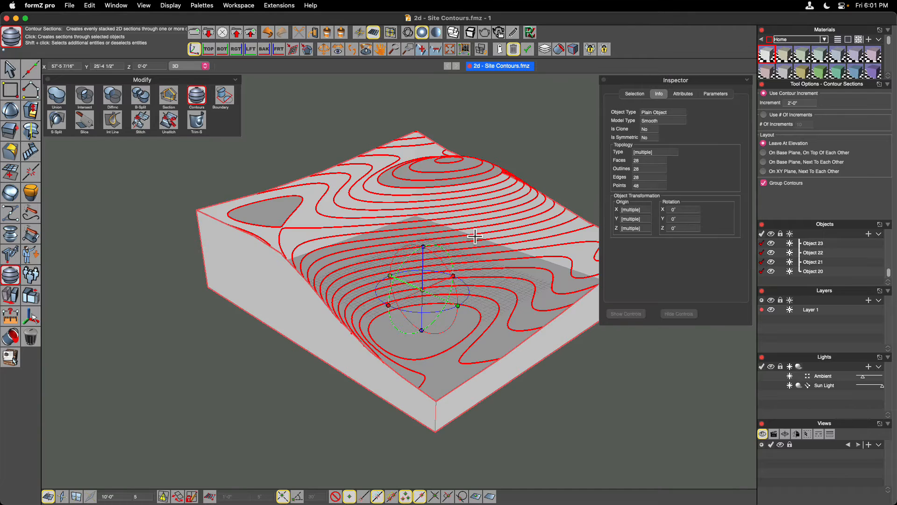
click(10, 69)
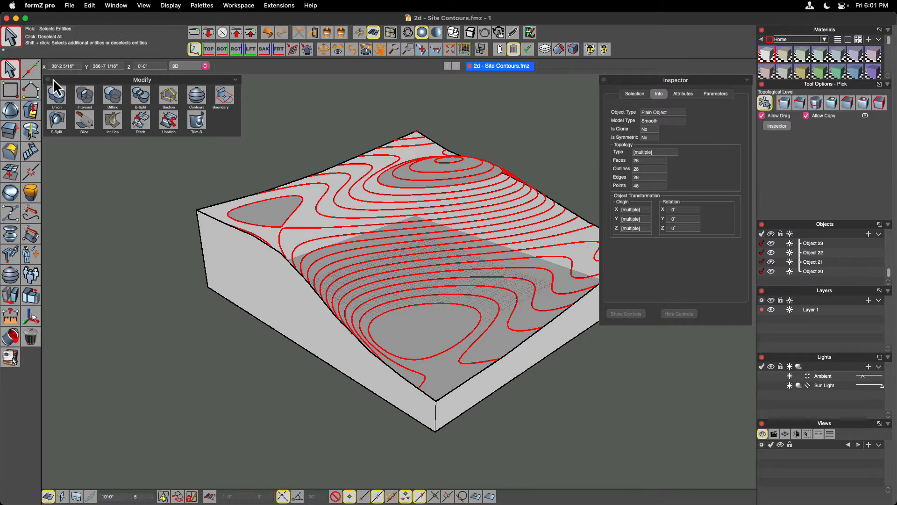
click(311, 108)
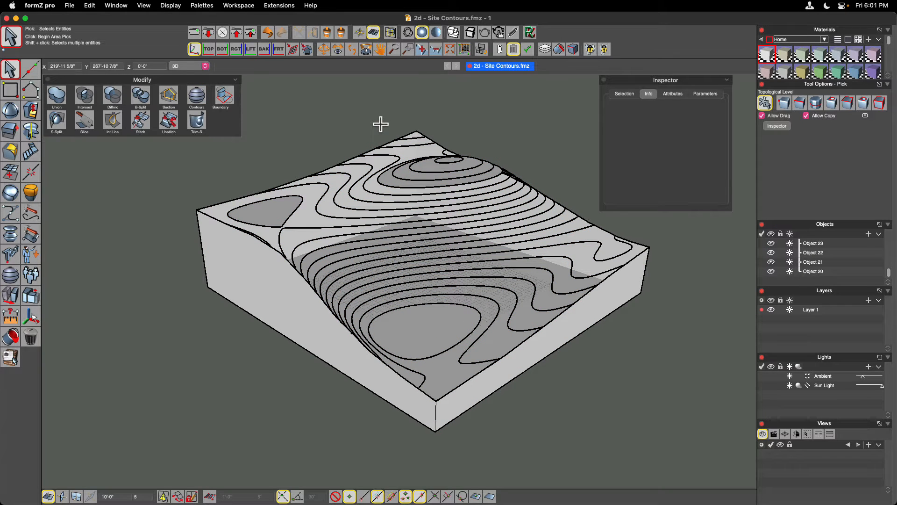
Select the whole contour group and add a new layer named countours
drag(270, 171, 746, 397)
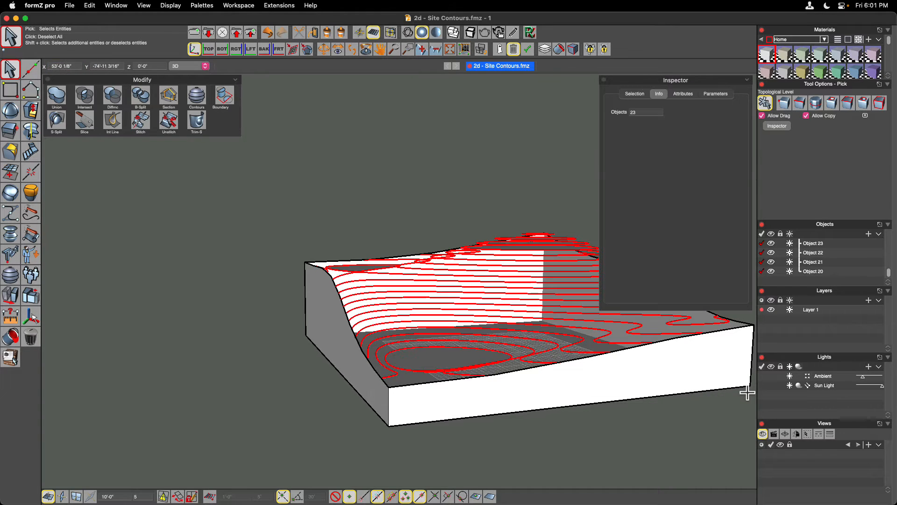
click(869, 301)
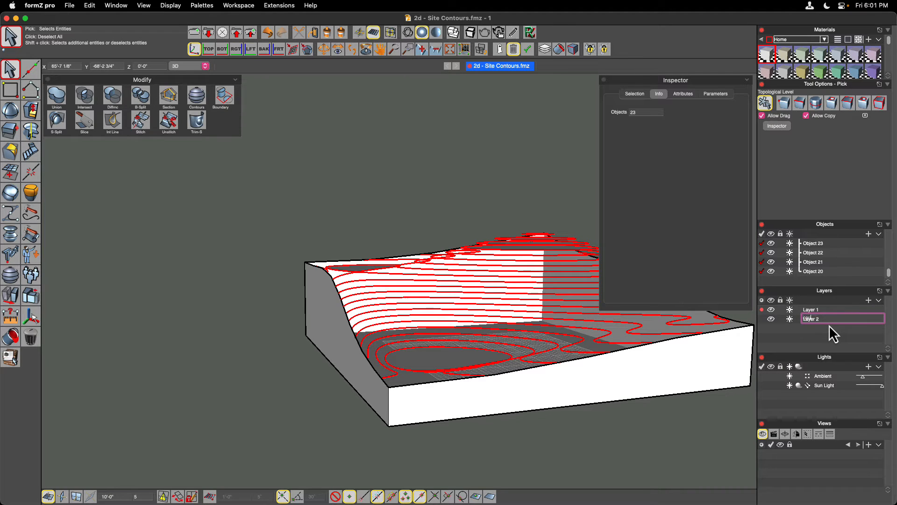
text(countours)
key(Return)
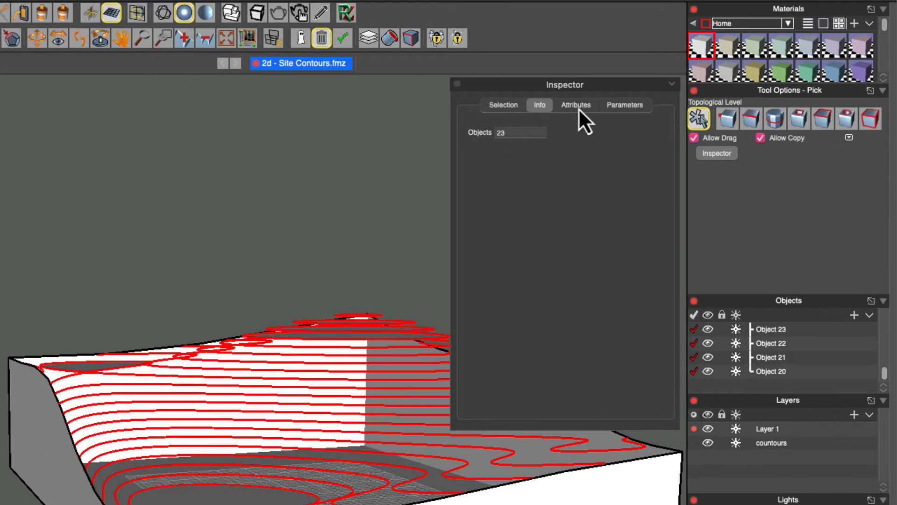
Assign the contour group to the countours layer, deselect it, and ghost and restore that layer to check the assignment
click(579, 107)
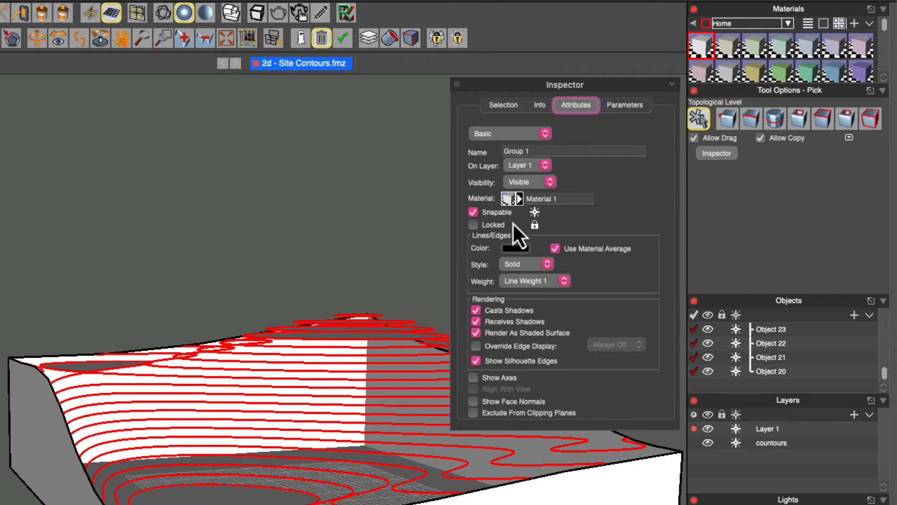
click(548, 167)
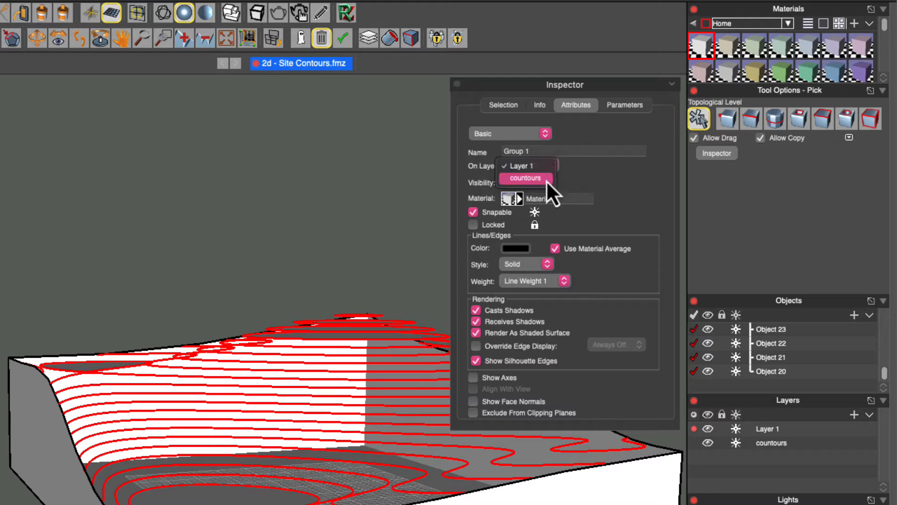
click(545, 180)
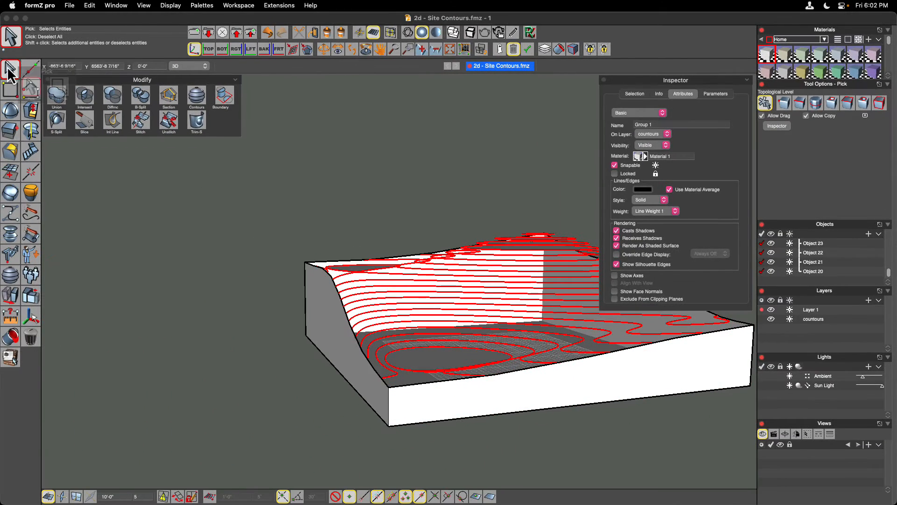
click(421, 189)
click(771, 319)
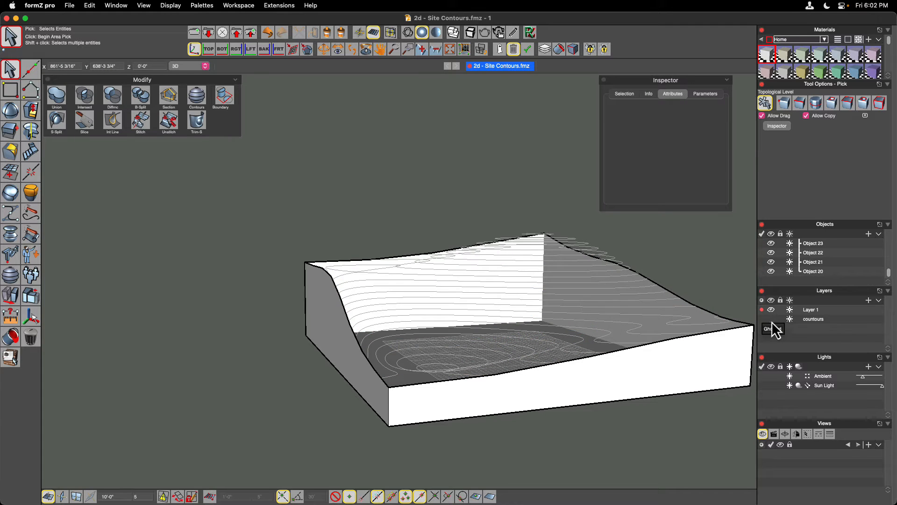
click(772, 321)
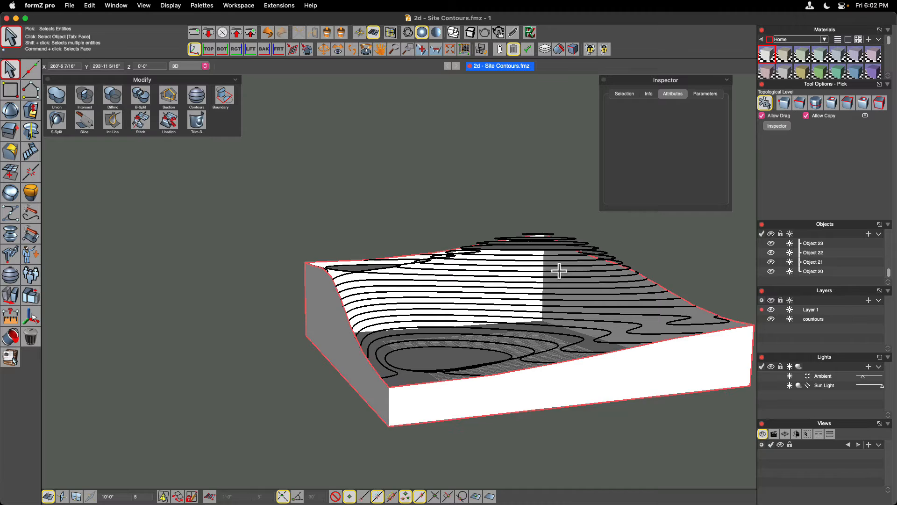
Rename Layer 1 as Topo base
double_click(818, 312)
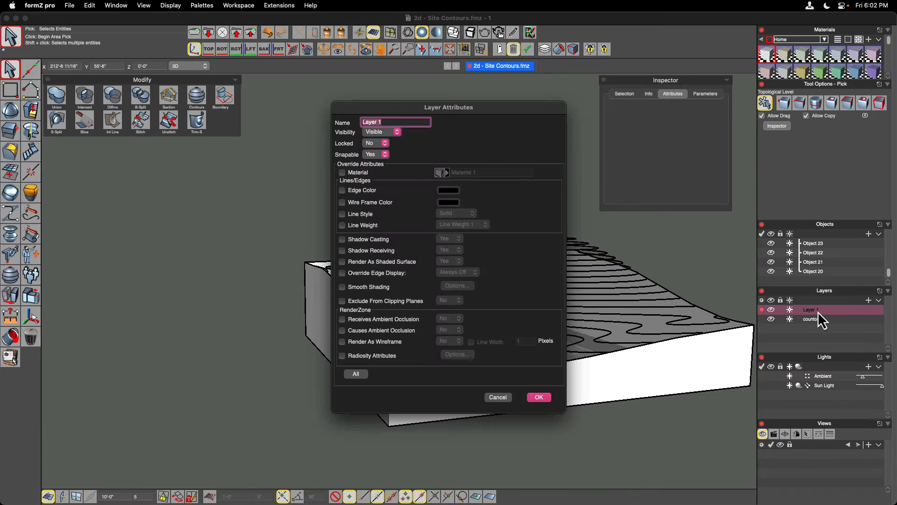
text(Topo base)
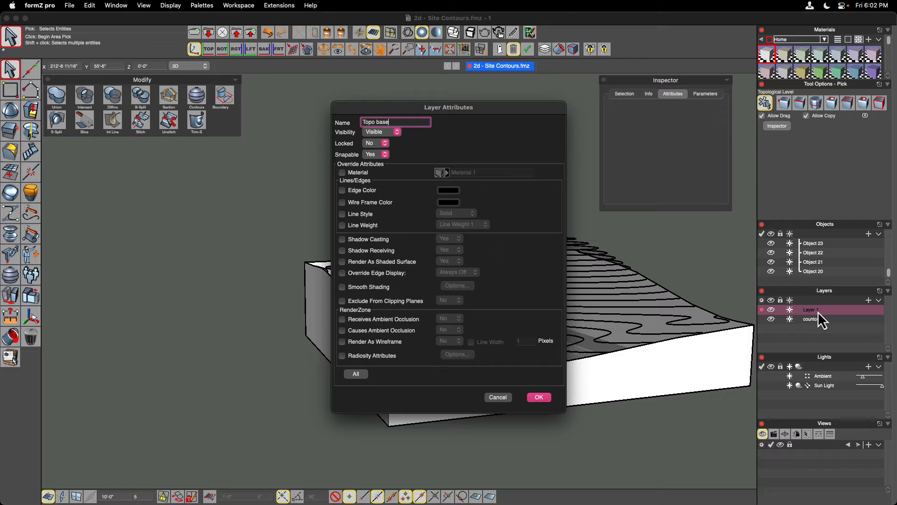
key(Return)
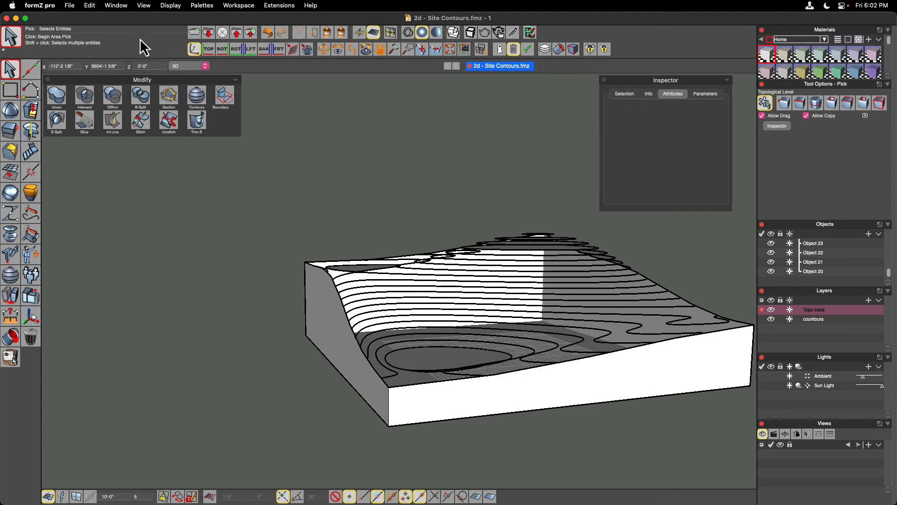
Paste the copied top surface back onto the terrain and deselect it
click(90, 5)
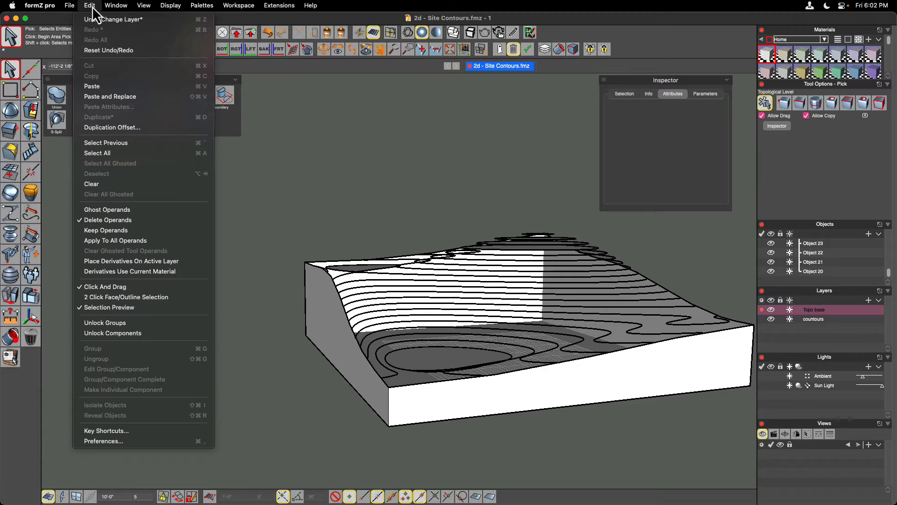
click(102, 89)
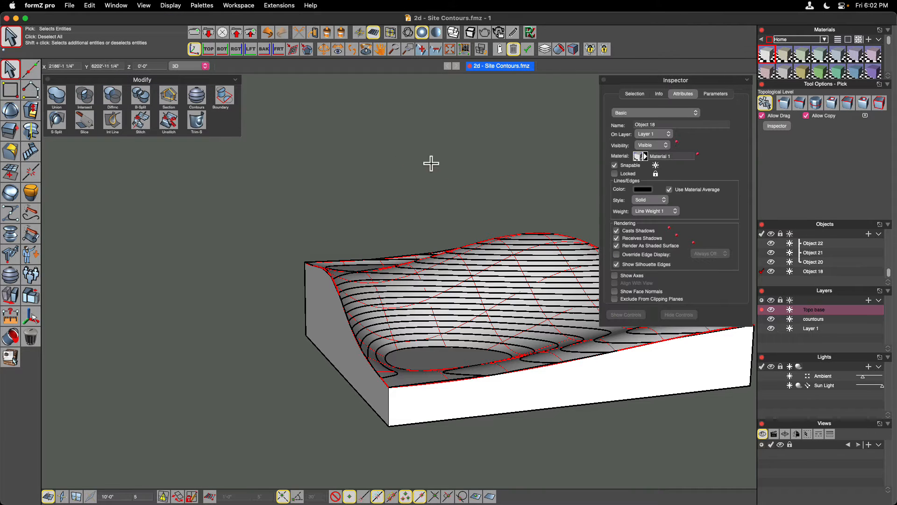
click(387, 186)
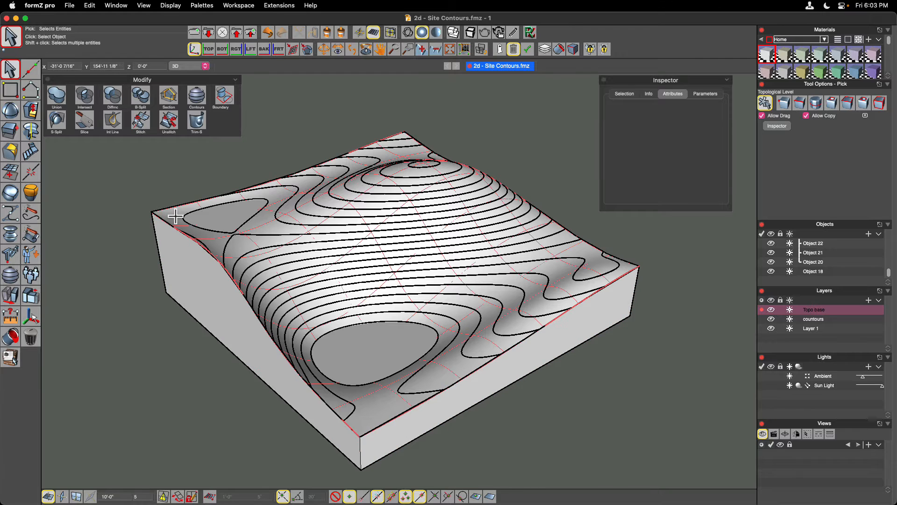
Stitch the pasted top surface to the terrain's base and deselect the resulting object
click(141, 122)
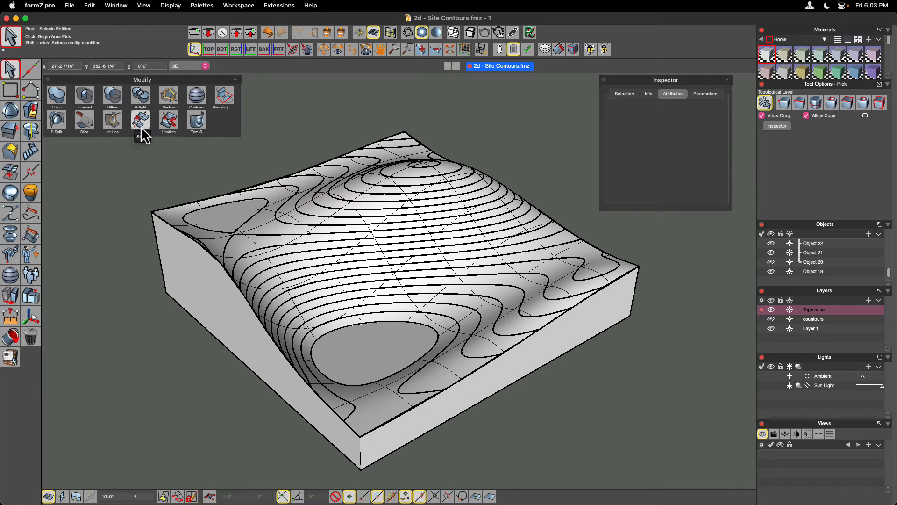
click(166, 224)
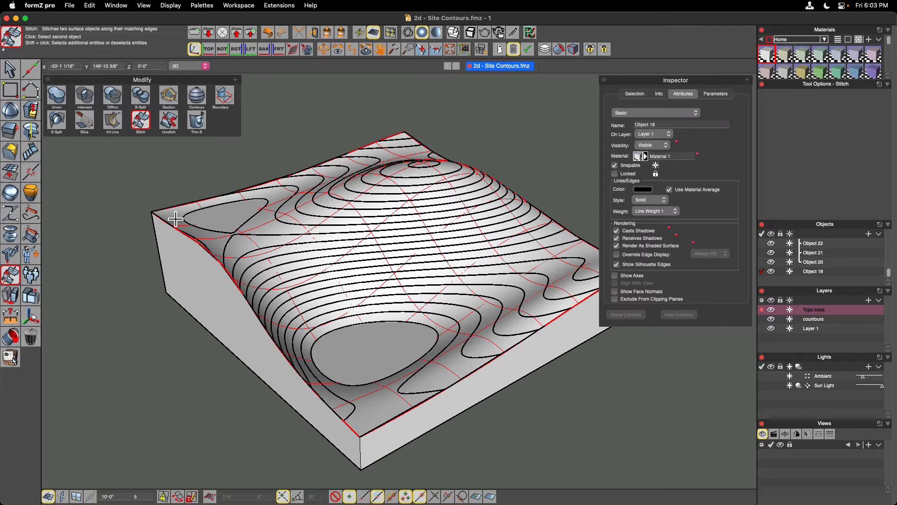
click(163, 257)
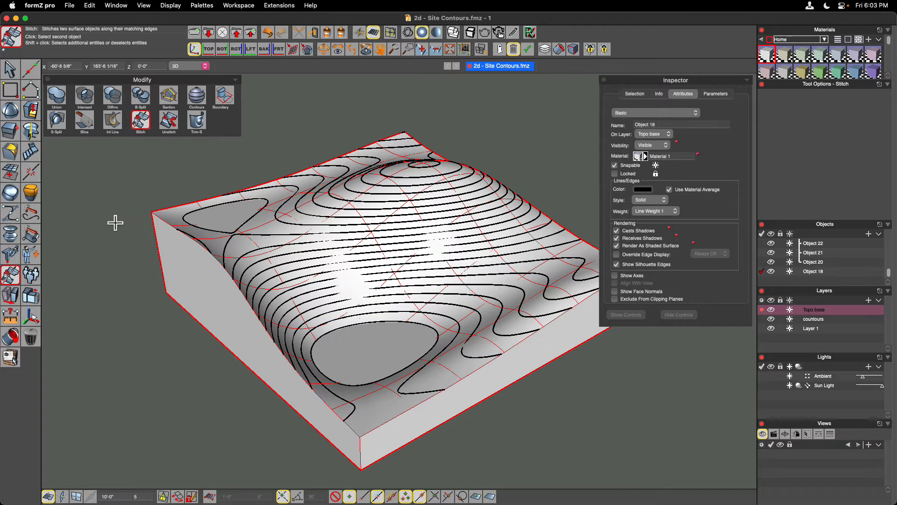
click(14, 70)
click(128, 184)
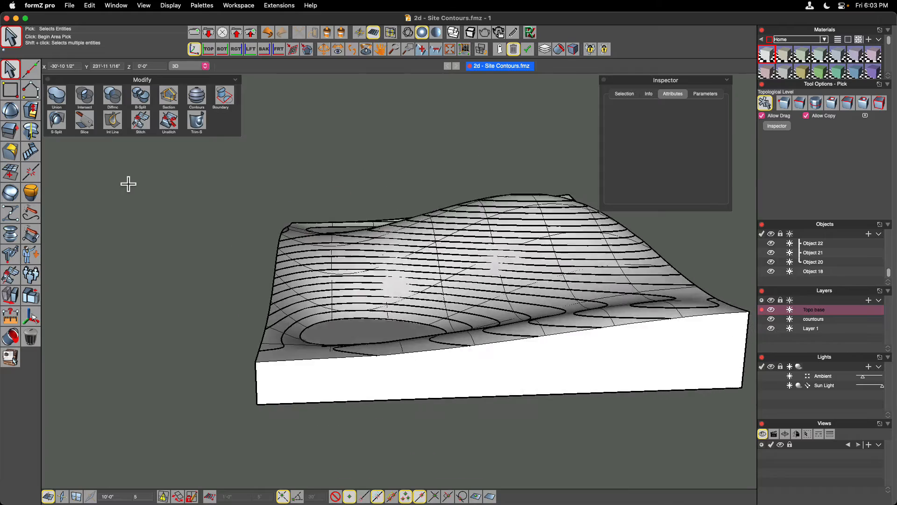
Check the stitched terrain object's topology type in its object information
click(202, 309)
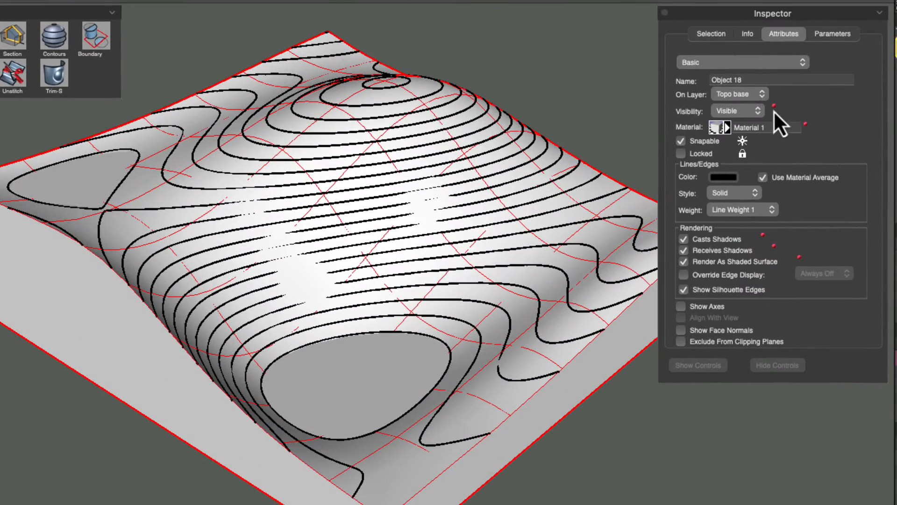
click(751, 38)
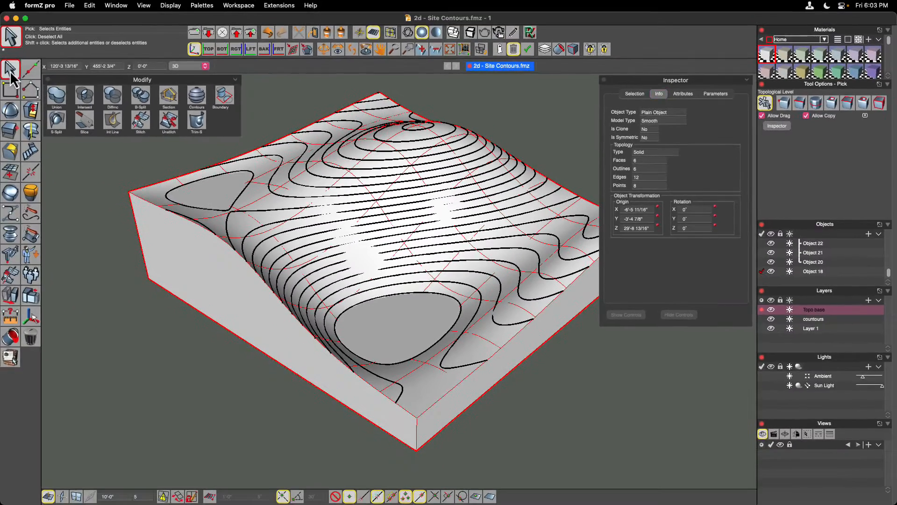
click(301, 99)
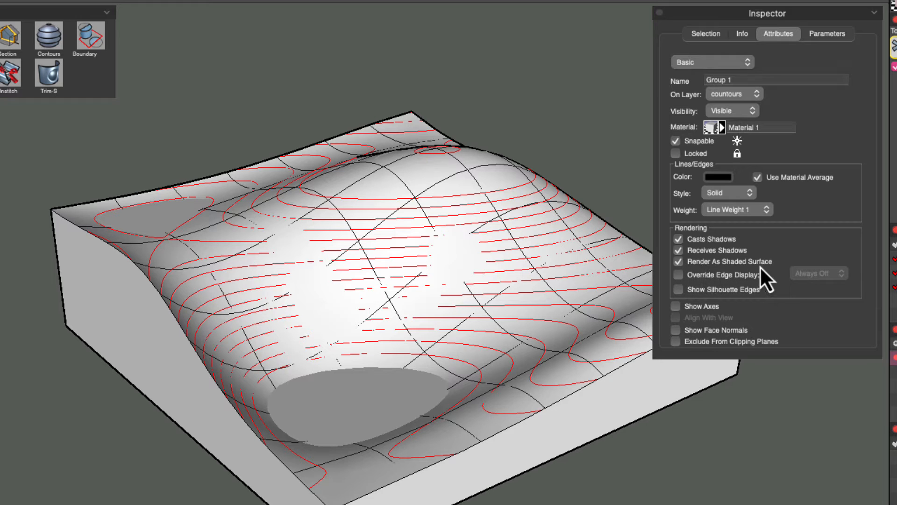
Turn off Render As Shaded Surface for the contour group, deselect it, and view the terrain in the smooth shaded display without surface lines
click(680, 264)
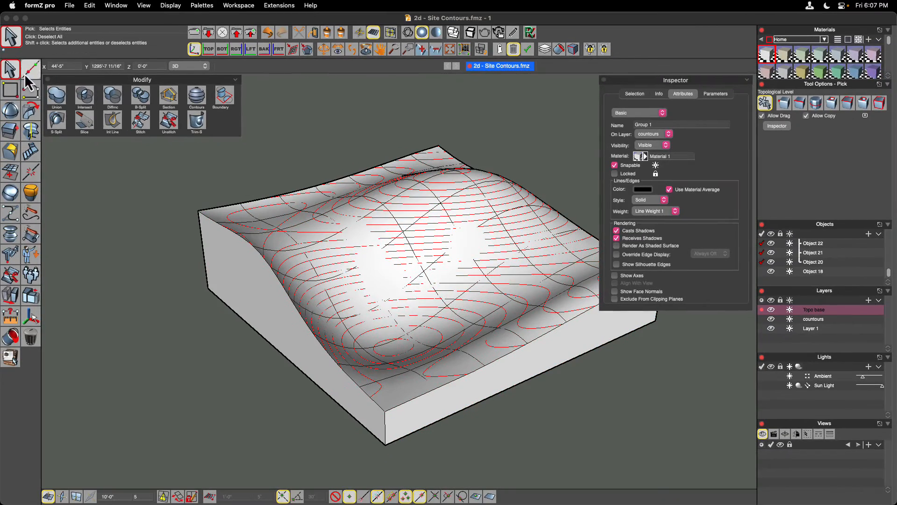
click(156, 209)
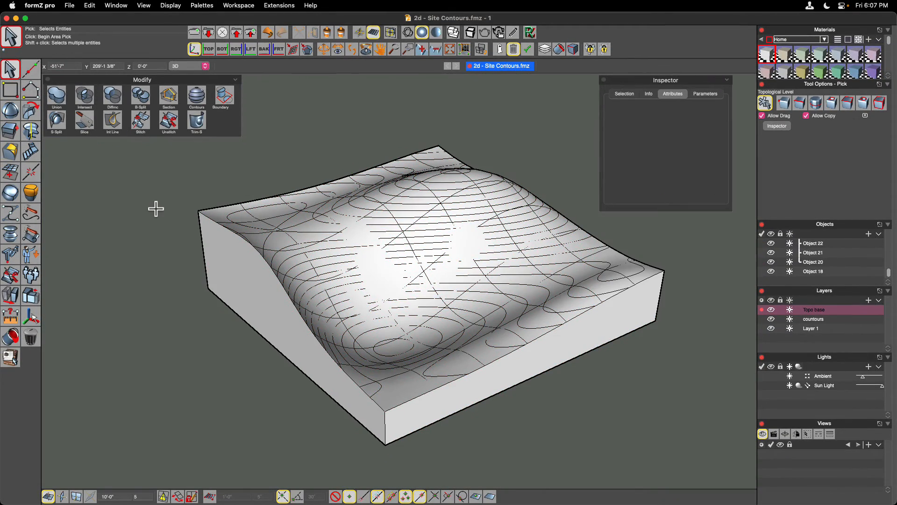
middle_drag(156, 209, 155, 209)
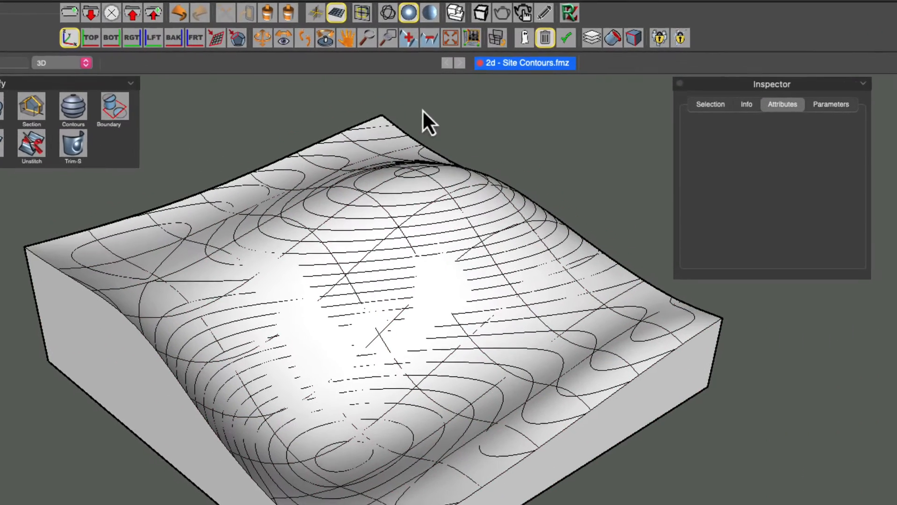
click(428, 15)
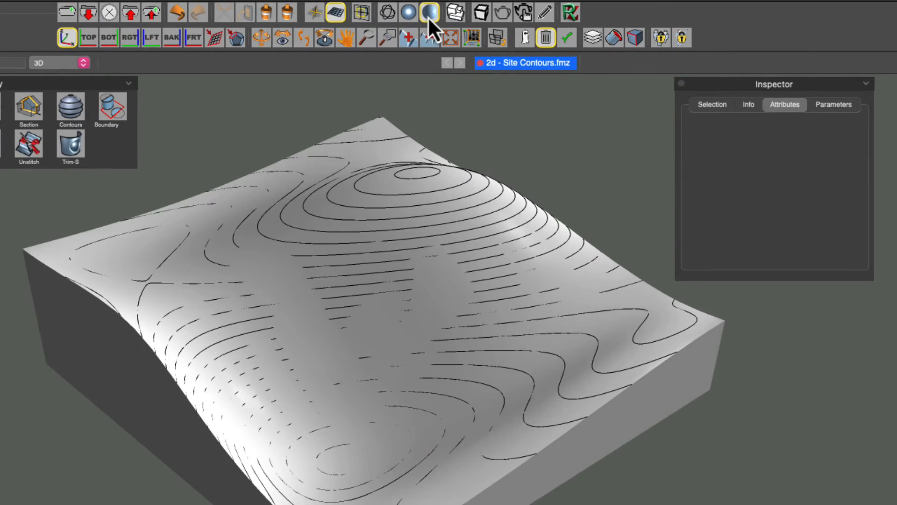
click(333, 169)
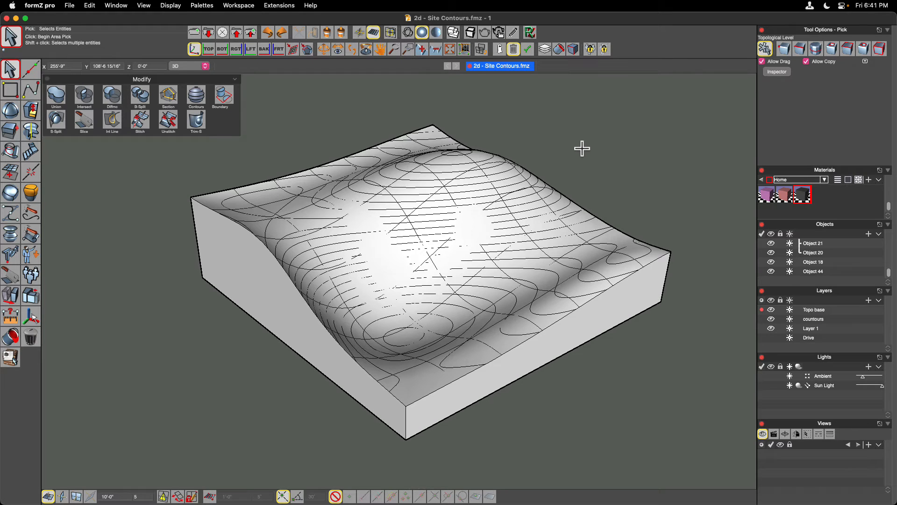
Make the Drive layer visible and show the edit controls of the curved drive shape
click(771, 337)
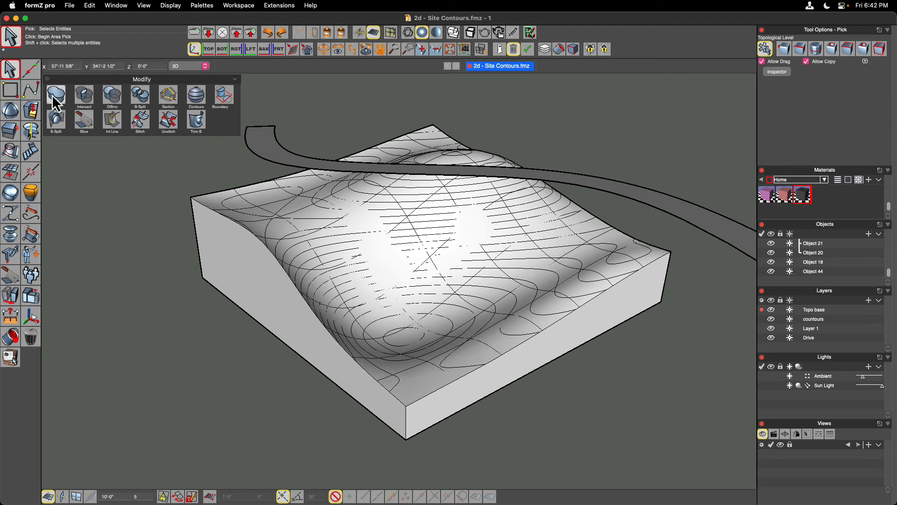
click(257, 137)
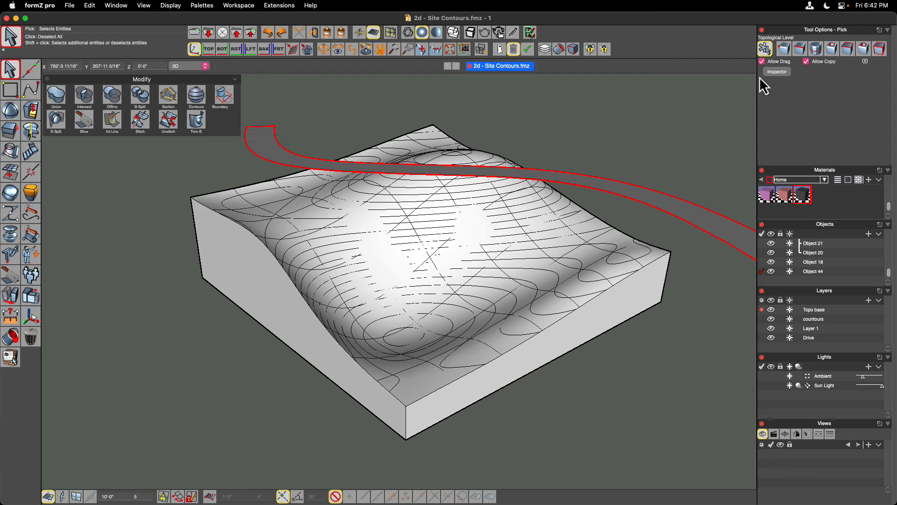
click(784, 75)
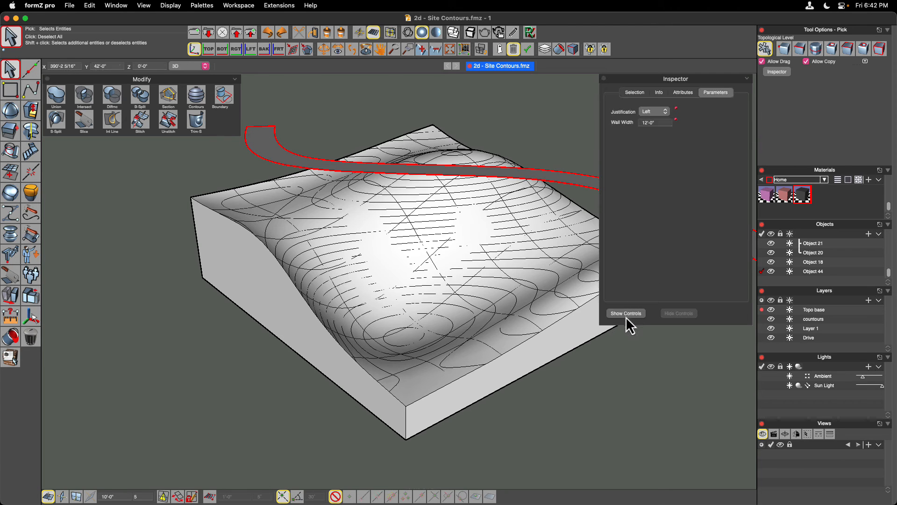
click(613, 313)
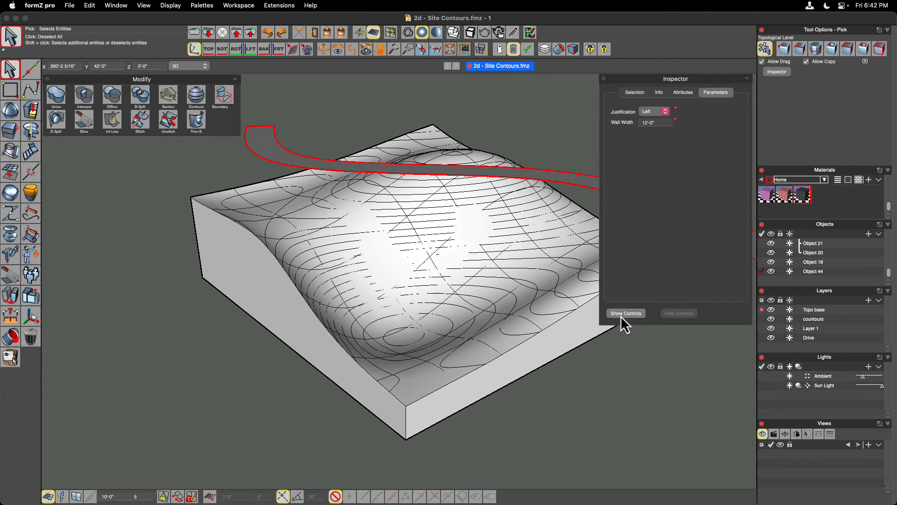
Try reshaping the drive's near end by moving its curve control point outward, undo it, hide the controls and deselect the drive
scroll(596, 305, down, 4)
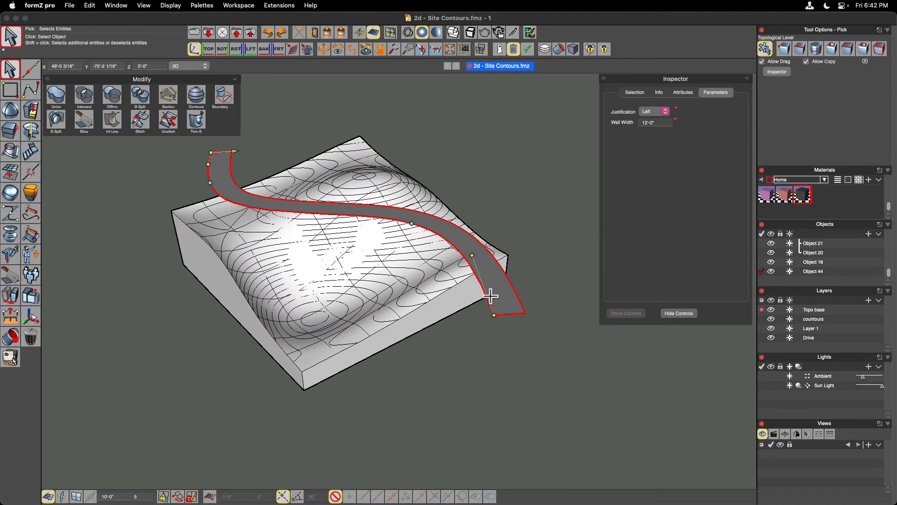
drag(472, 255, 542, 251)
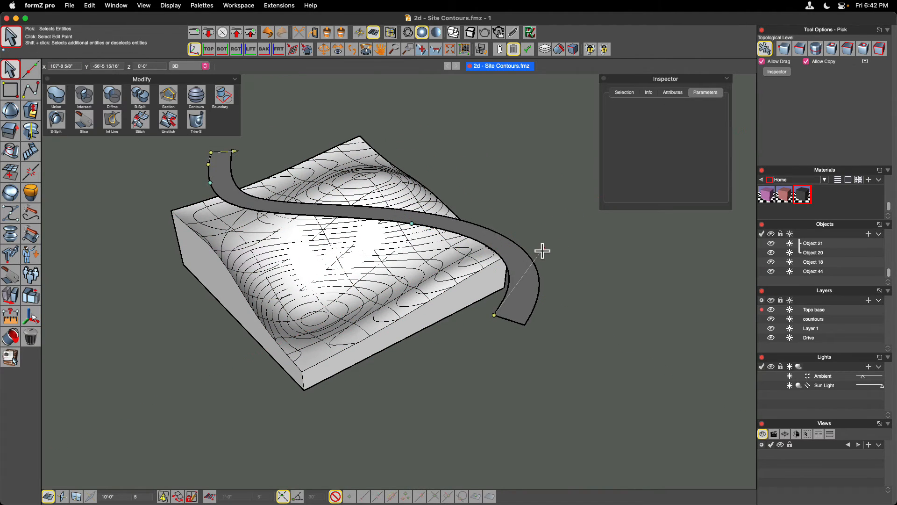
key(super+z)
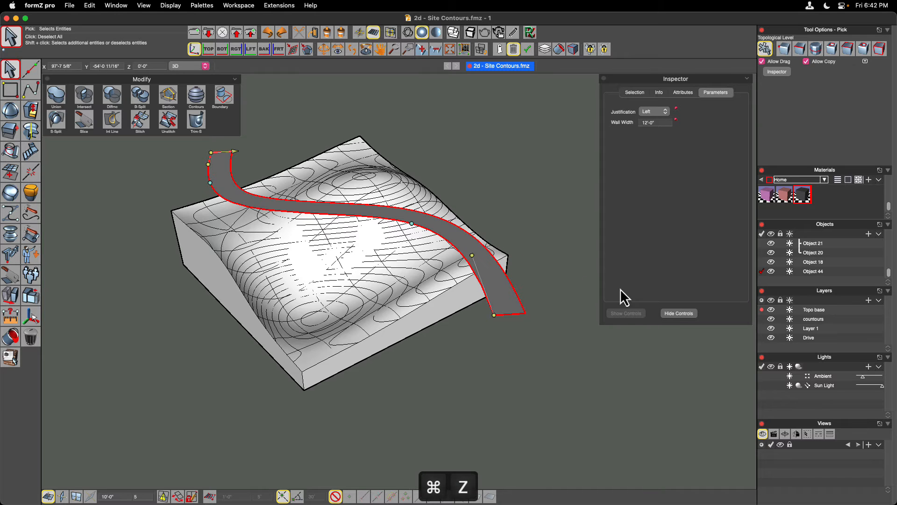
click(671, 313)
click(471, 219)
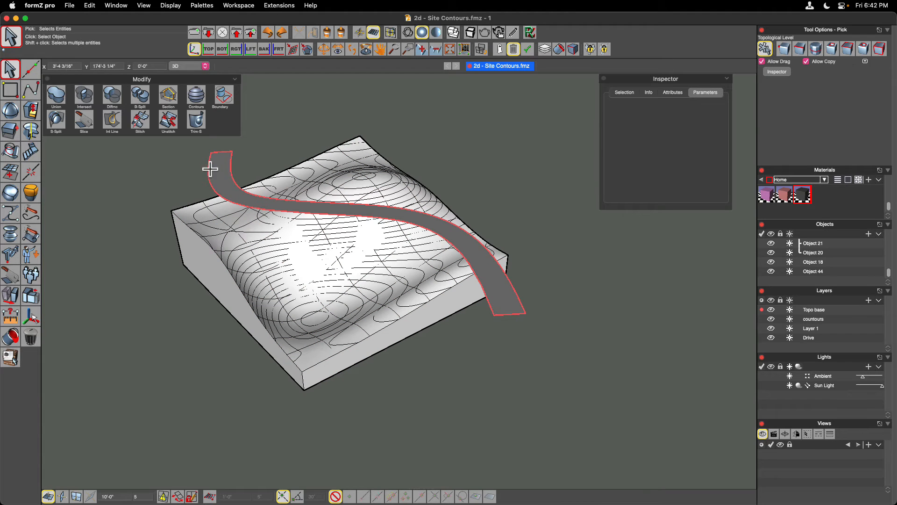
Slice the terrain solid with the curved drive shape, keeping Heal on, and deselect the resulting pieces
click(88, 126)
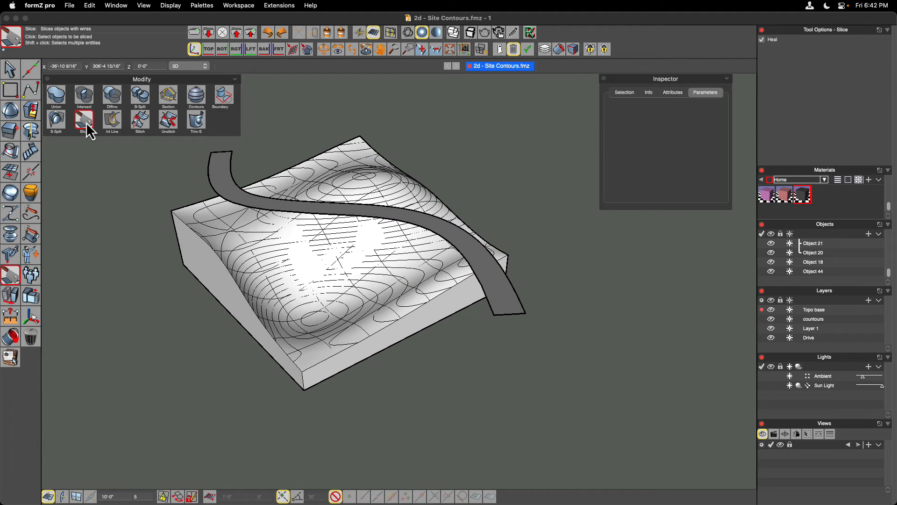
click(185, 214)
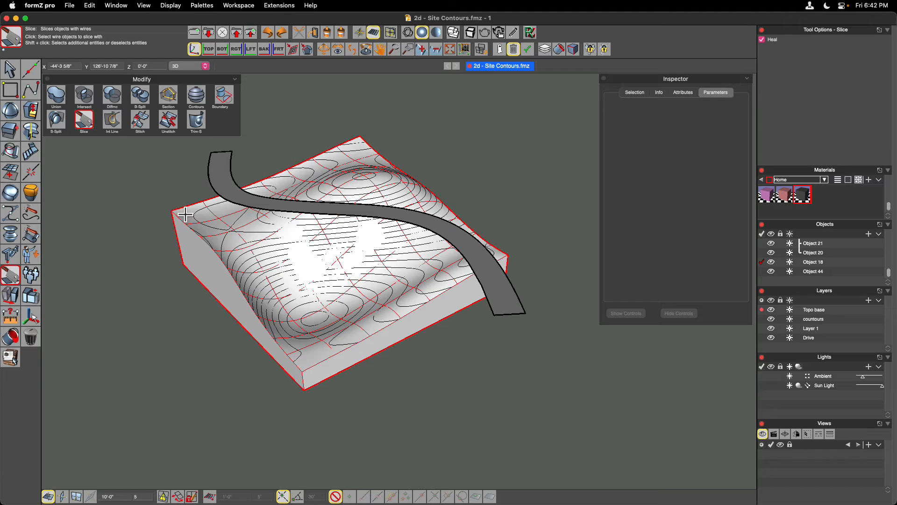
click(215, 160)
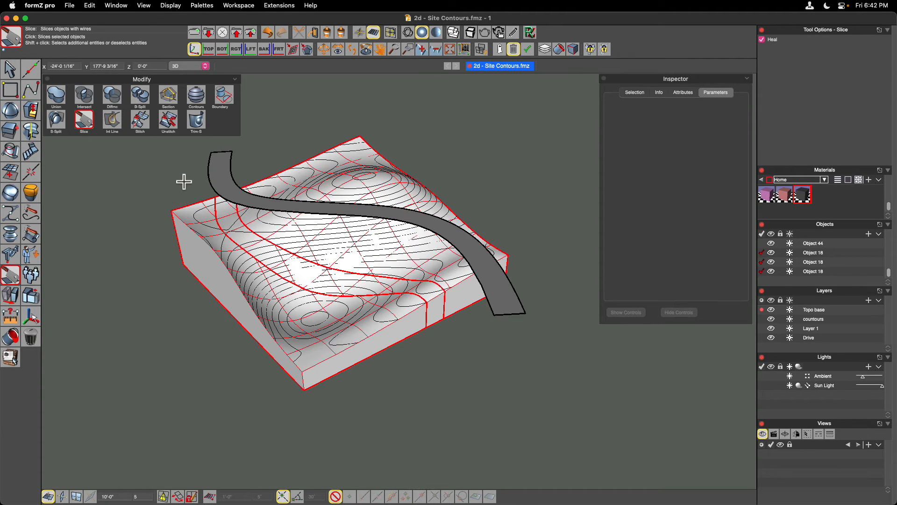
click(230, 196)
click(10, 74)
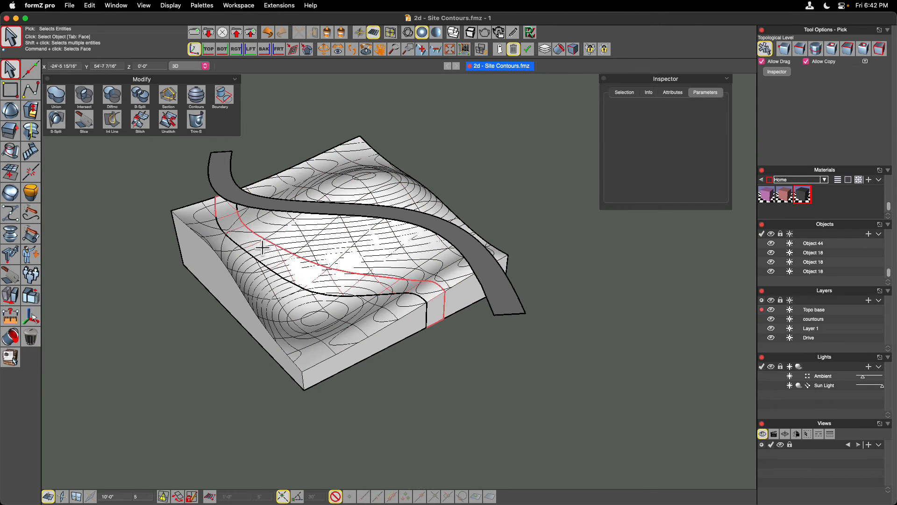
Check the object information of each of the three sliced terrain pieces, and deselect them
click(228, 248)
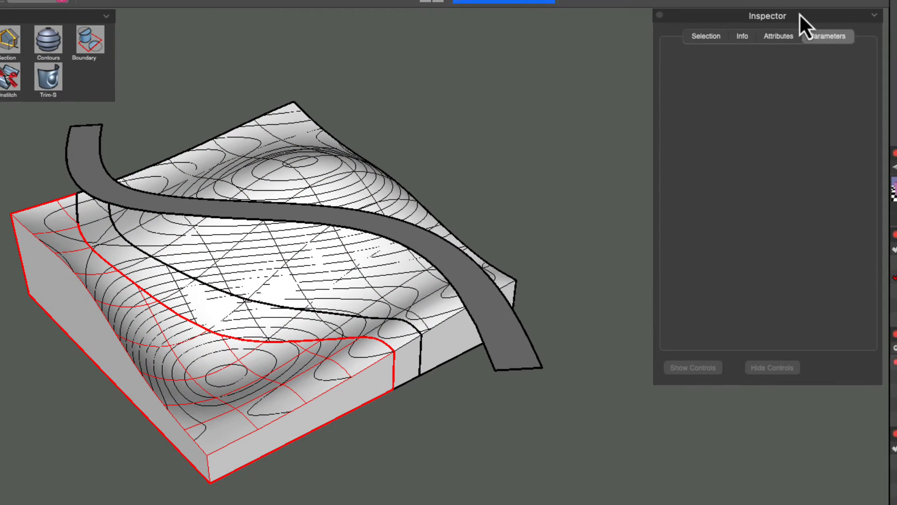
click(744, 36)
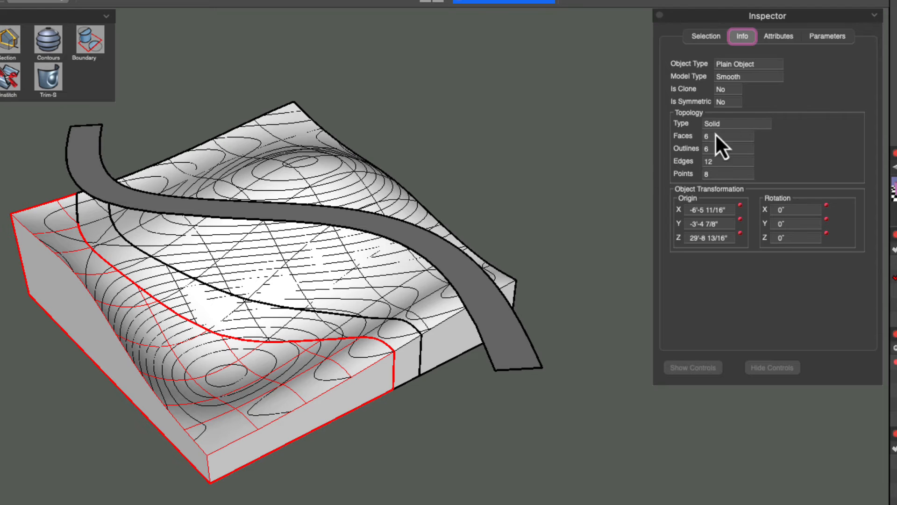
click(143, 276)
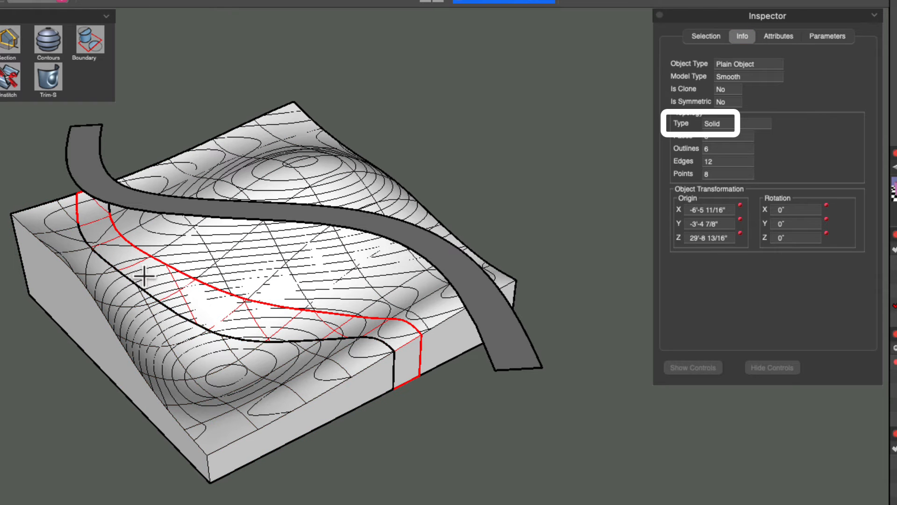
click(227, 253)
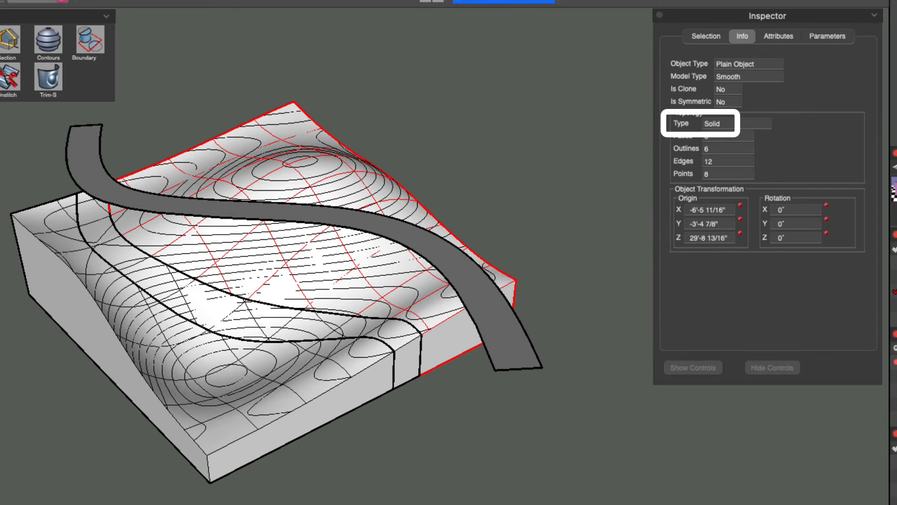
click(29, 161)
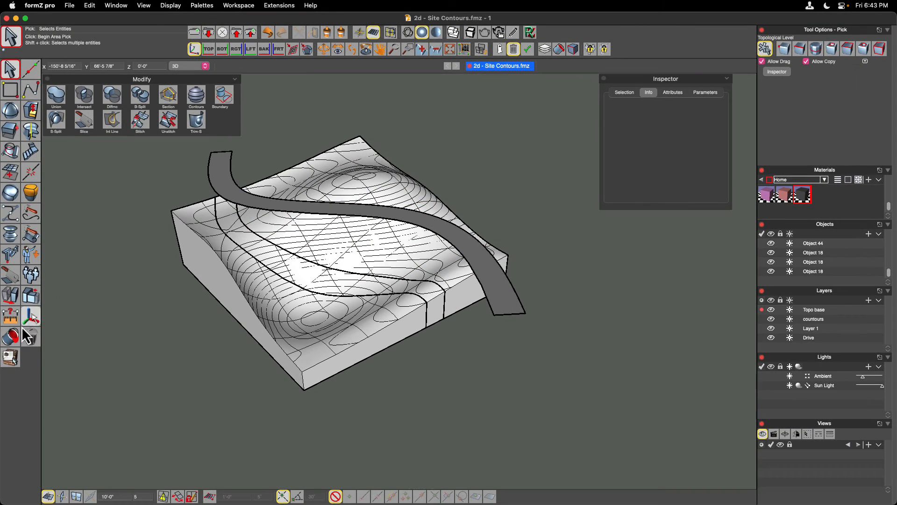
Try painting the drive-shaped terrain piece with the dark gray material, and undo both the painting and the solid slice
click(10, 338)
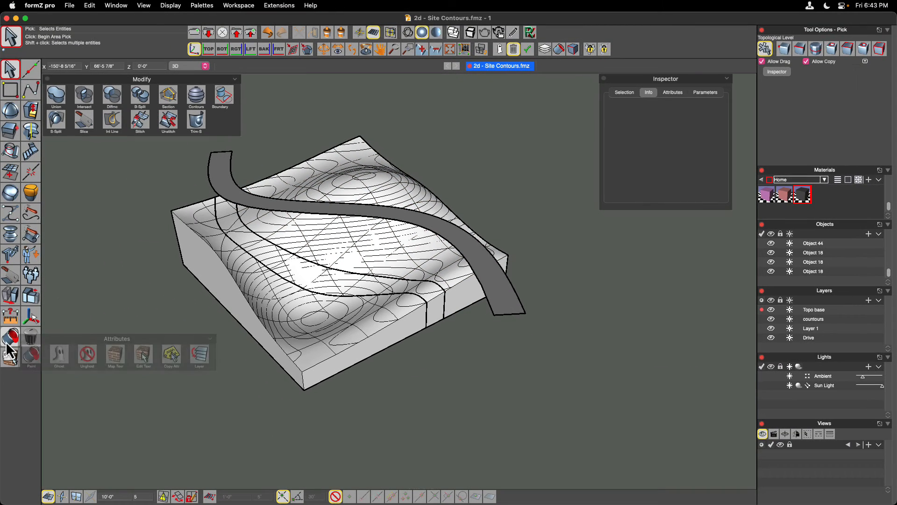
click(229, 237)
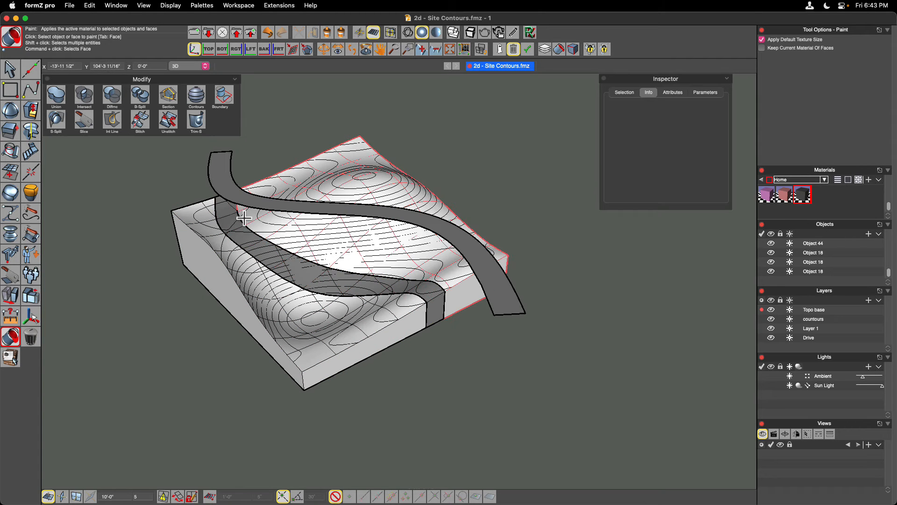
key(p)
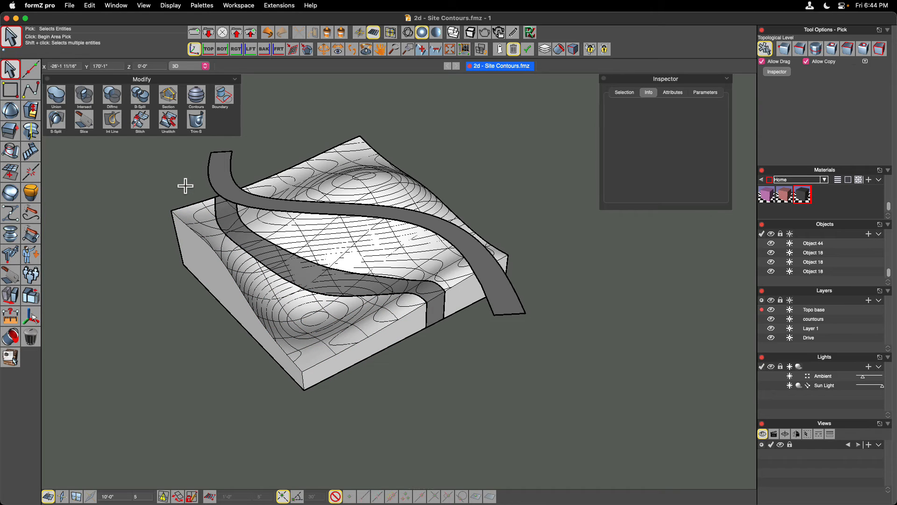
key(super+z)
key(super+z)
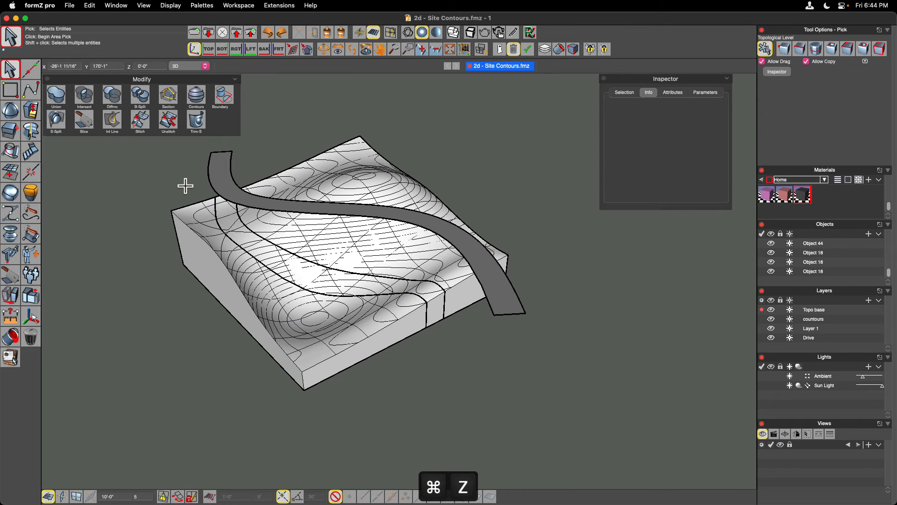
Unstitch the top surface from the terrain solid and deselect the resulting objects
click(169, 130)
click(191, 211)
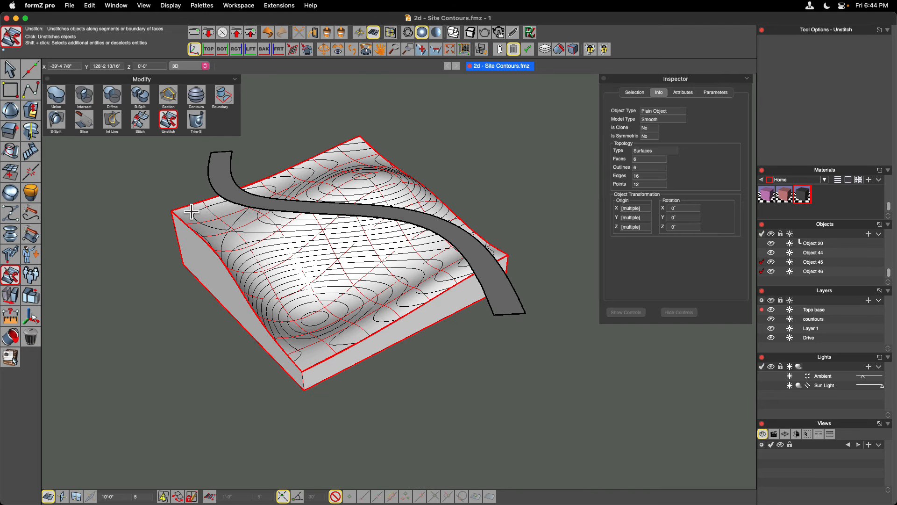
click(10, 69)
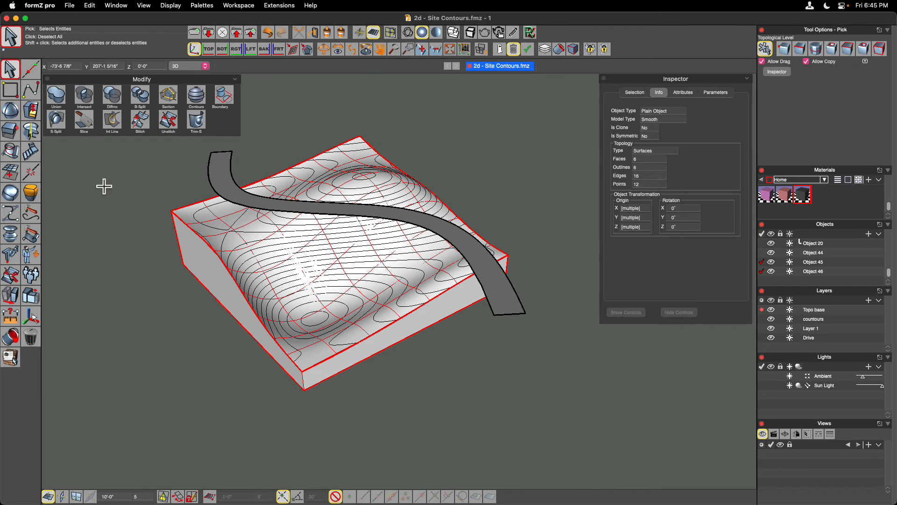
click(102, 184)
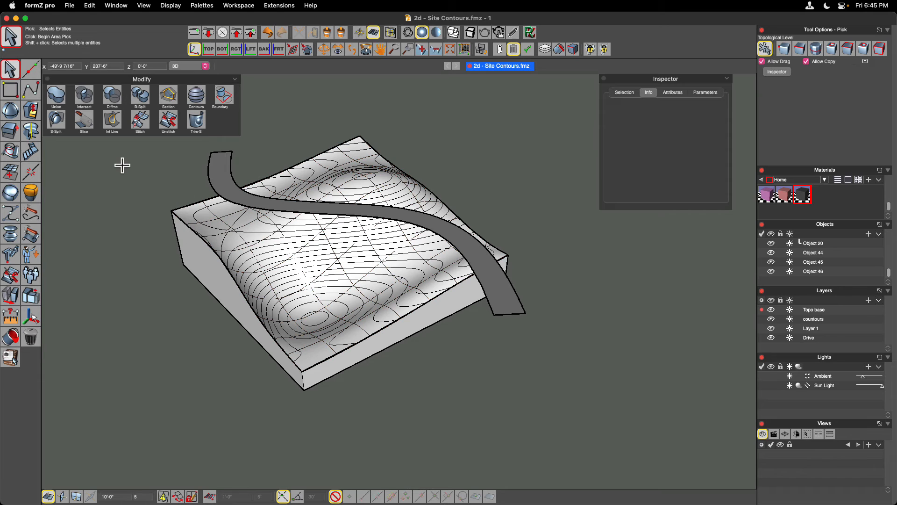
Slice the unstitched top surface with the curved drive shape, keeping Heal on, and deselect the pieces
click(86, 125)
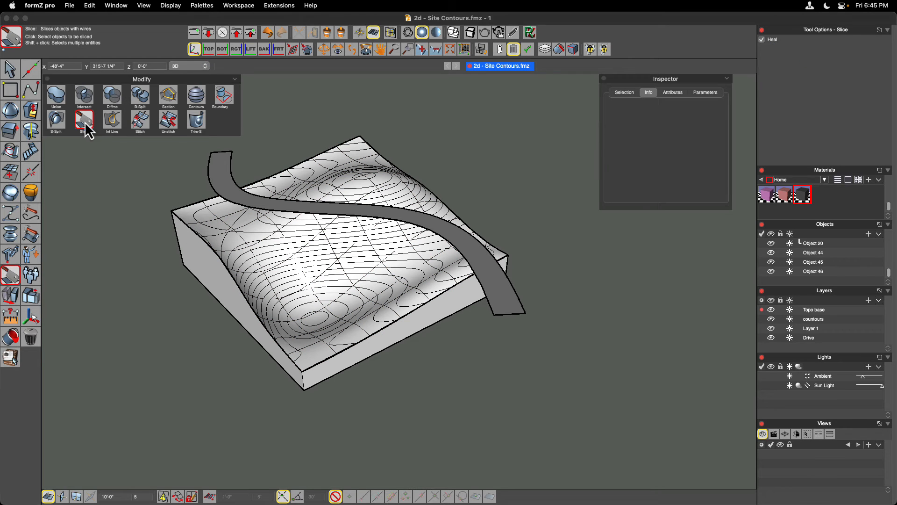
click(210, 214)
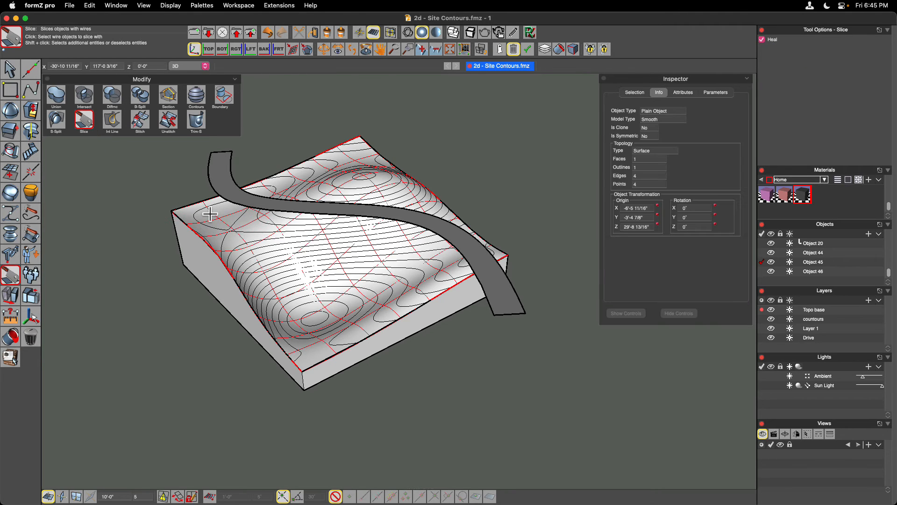
click(222, 174)
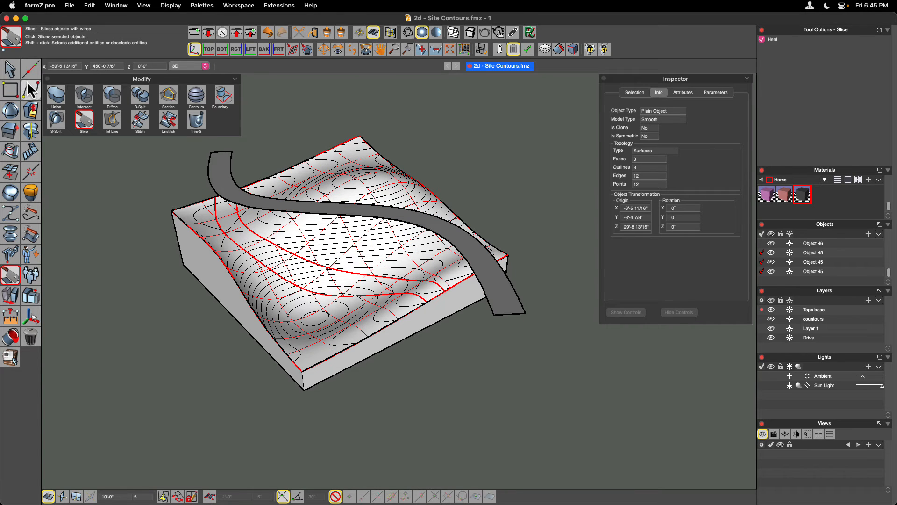
click(9, 69)
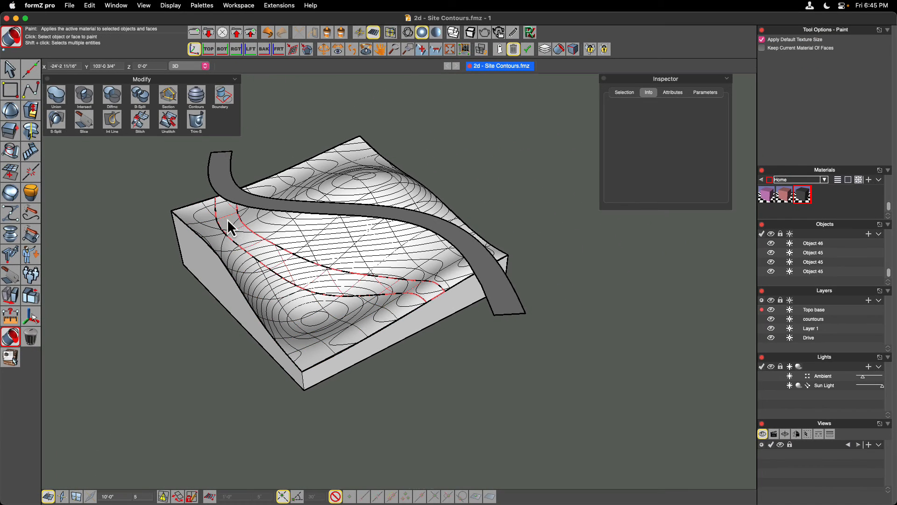
Paint the drive strip on the terrain surface with the dark gray material and hide the Drive layer
click(227, 219)
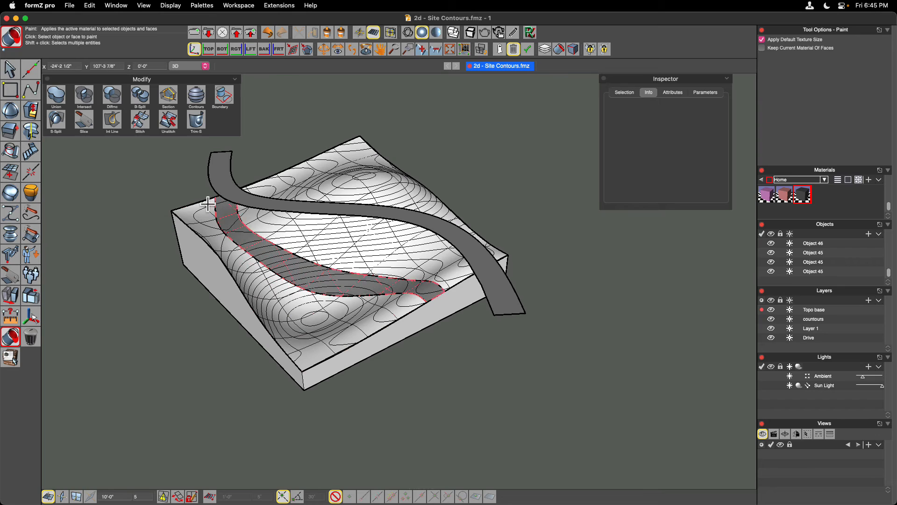
click(15, 71)
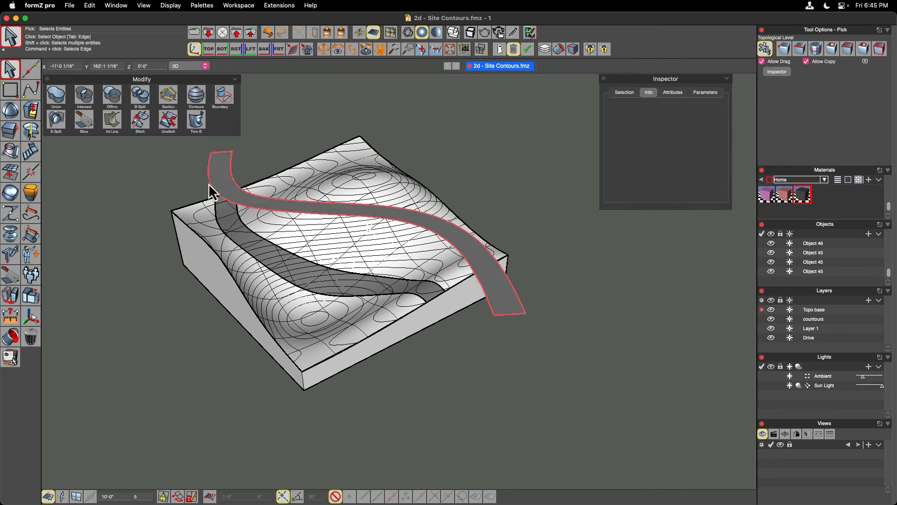
click(771, 338)
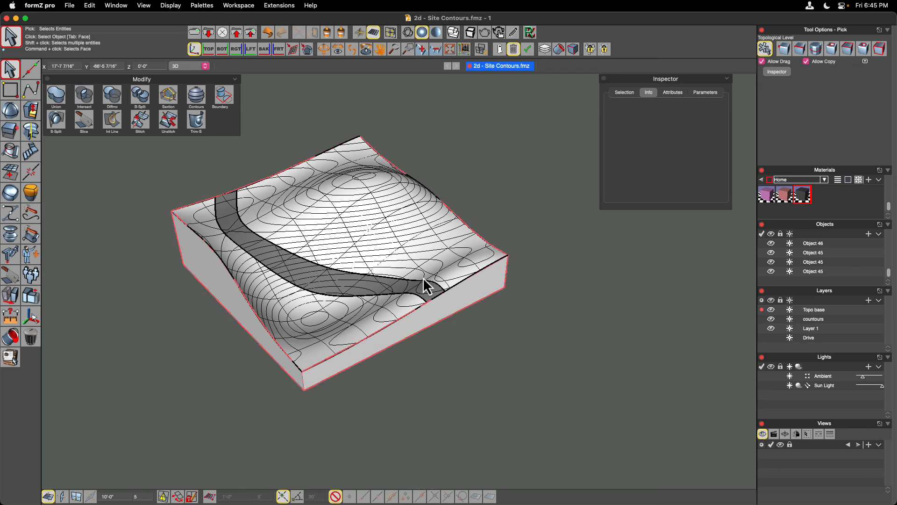